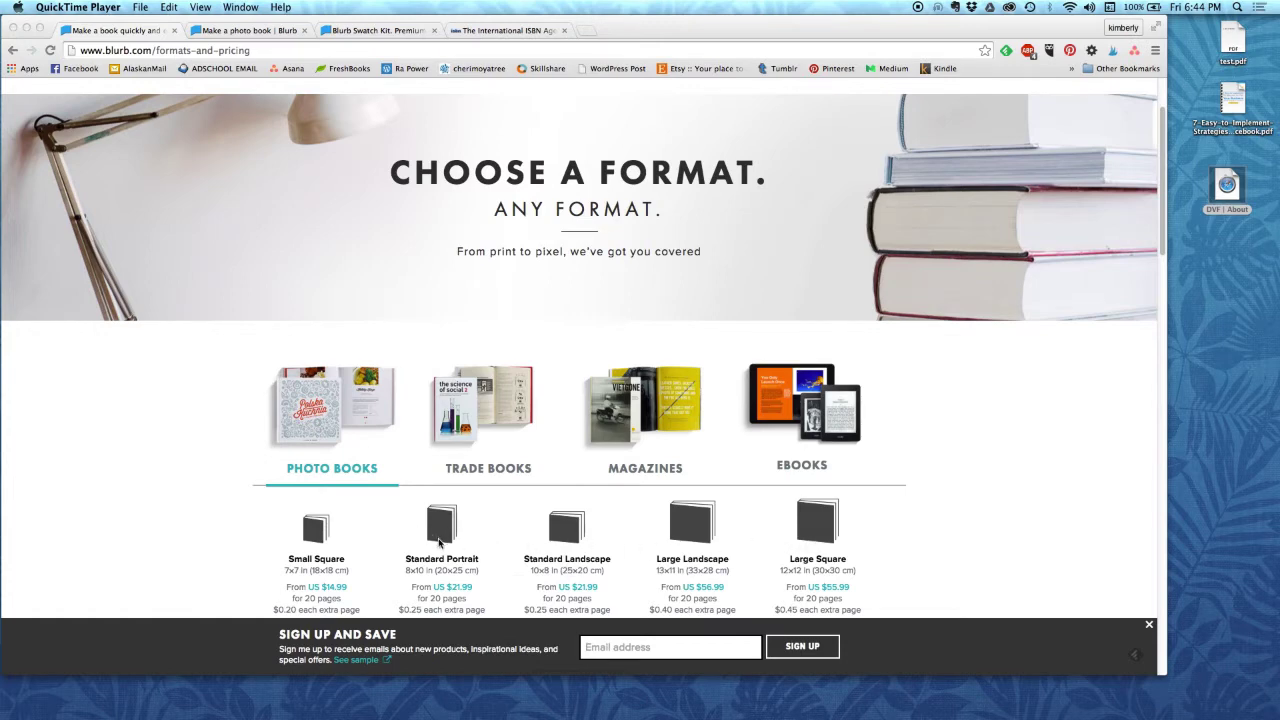
- Compare Blurb's Trade Book sizes with the Magazine formats, then switch to the photo book page
left_click(491, 469)
left_click(491, 469)
scroll(491, 465, "down", 5)
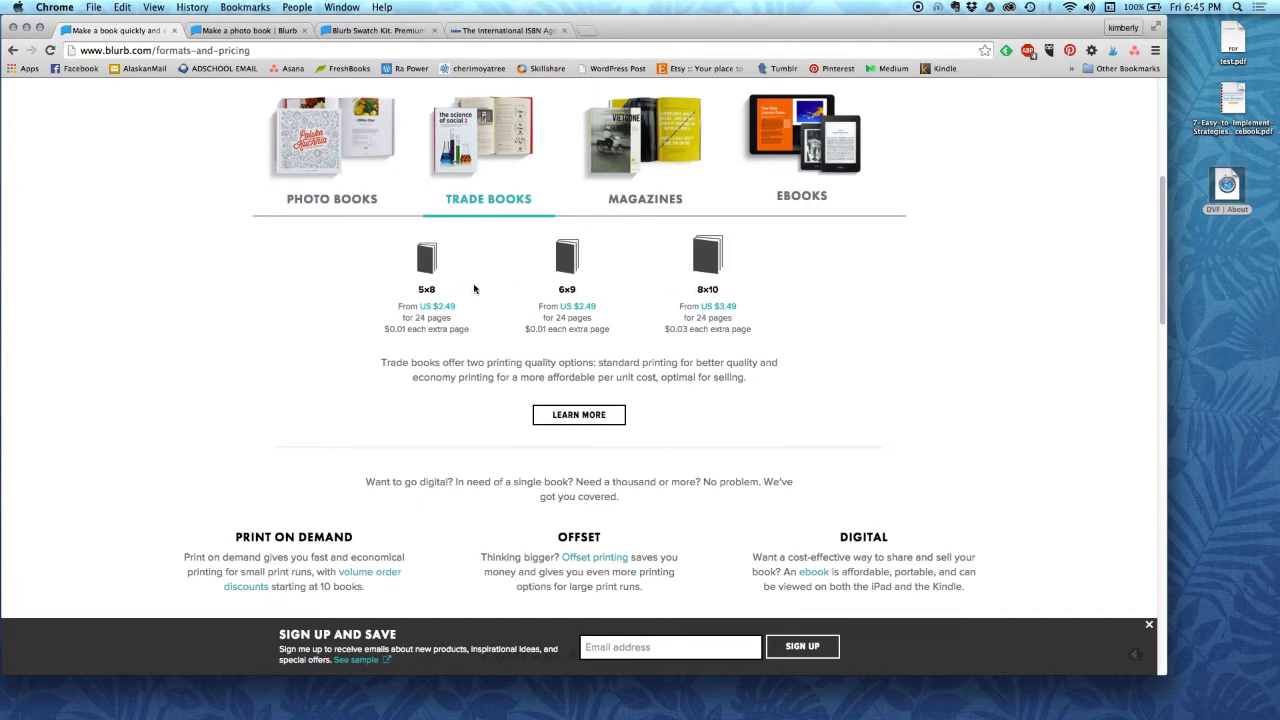
left_click(645, 200)
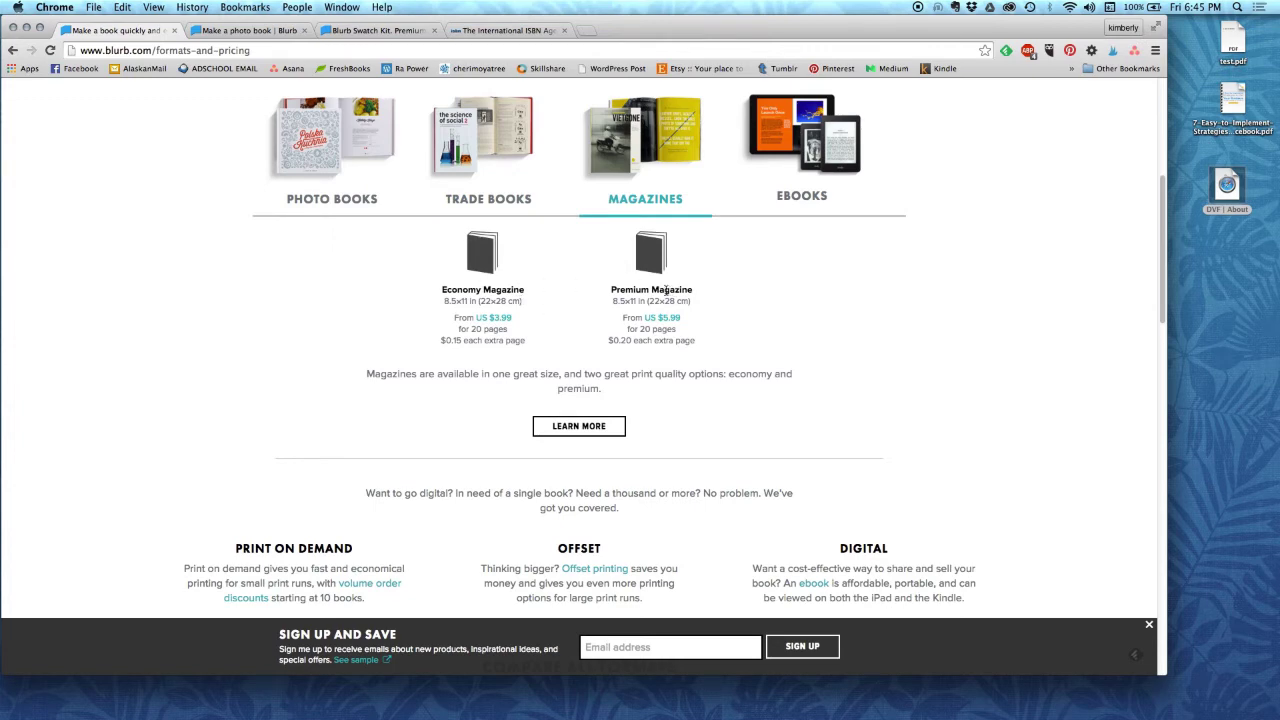
left_click(503, 201)
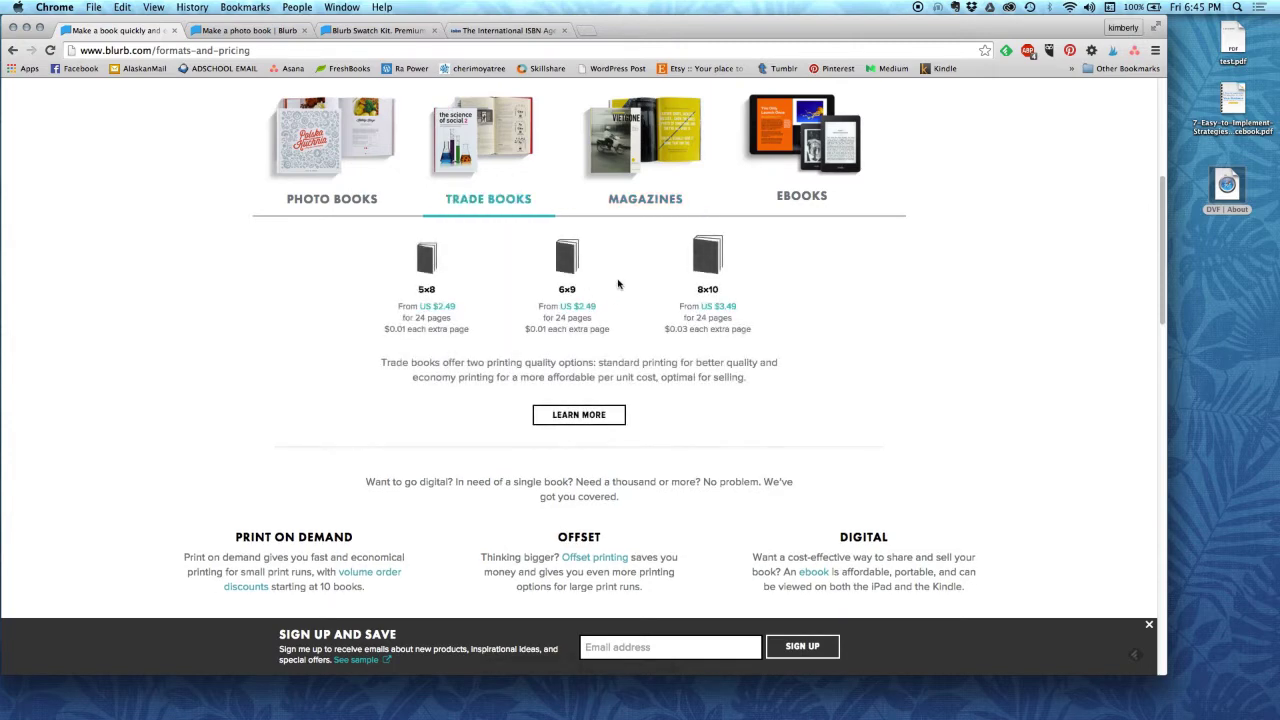
left_click(245, 31)
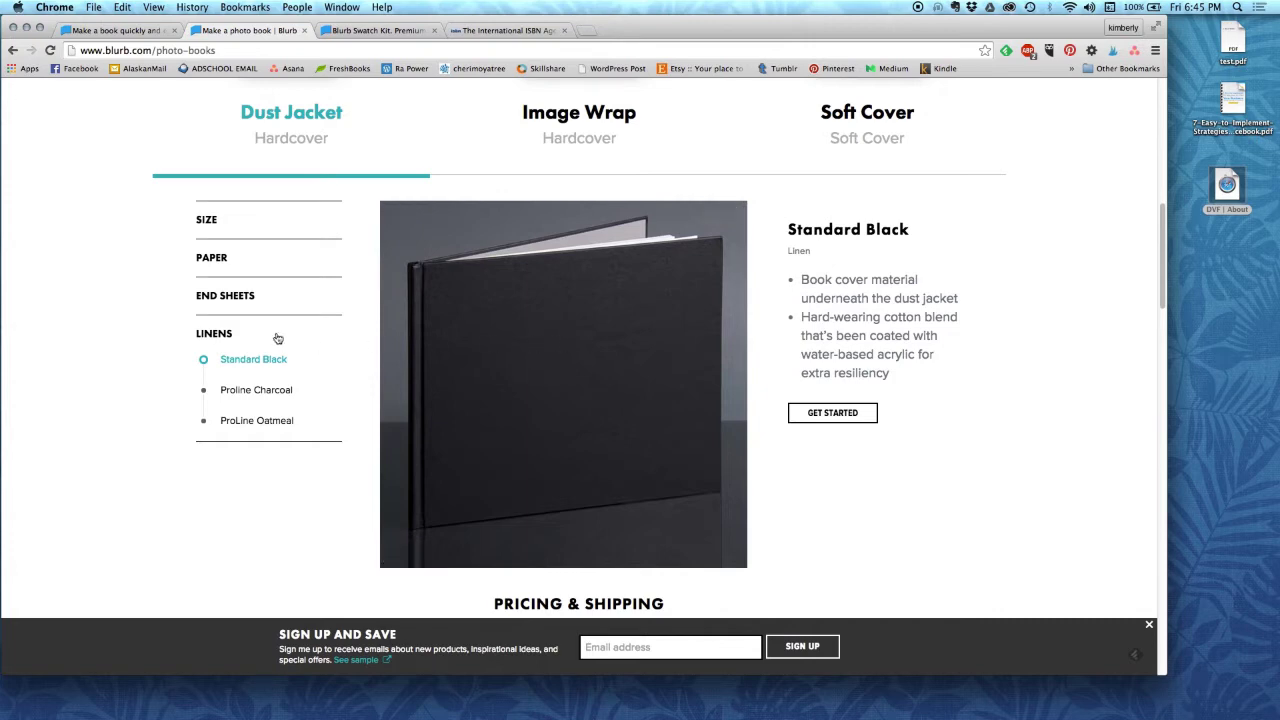
- Review the photo book End Sheets and Paper choices, then view the Image Wrap hardcover sizes
left_click(229, 297)
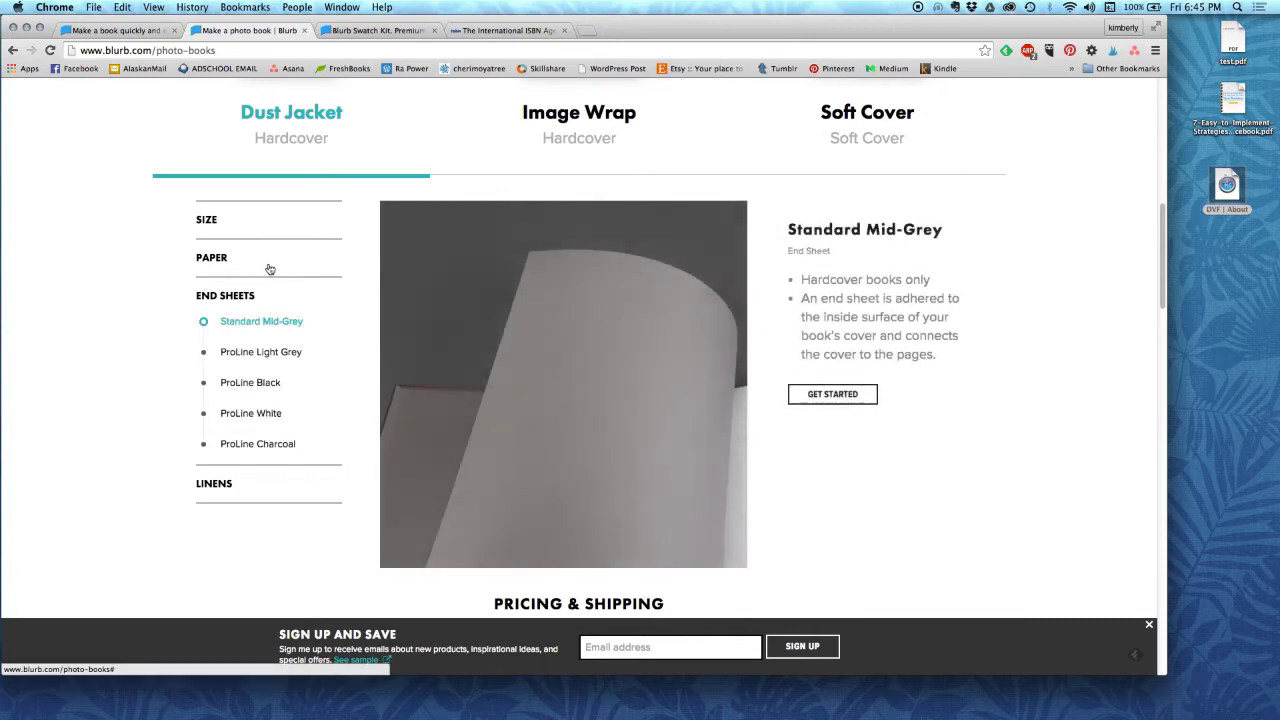
left_click(212, 260)
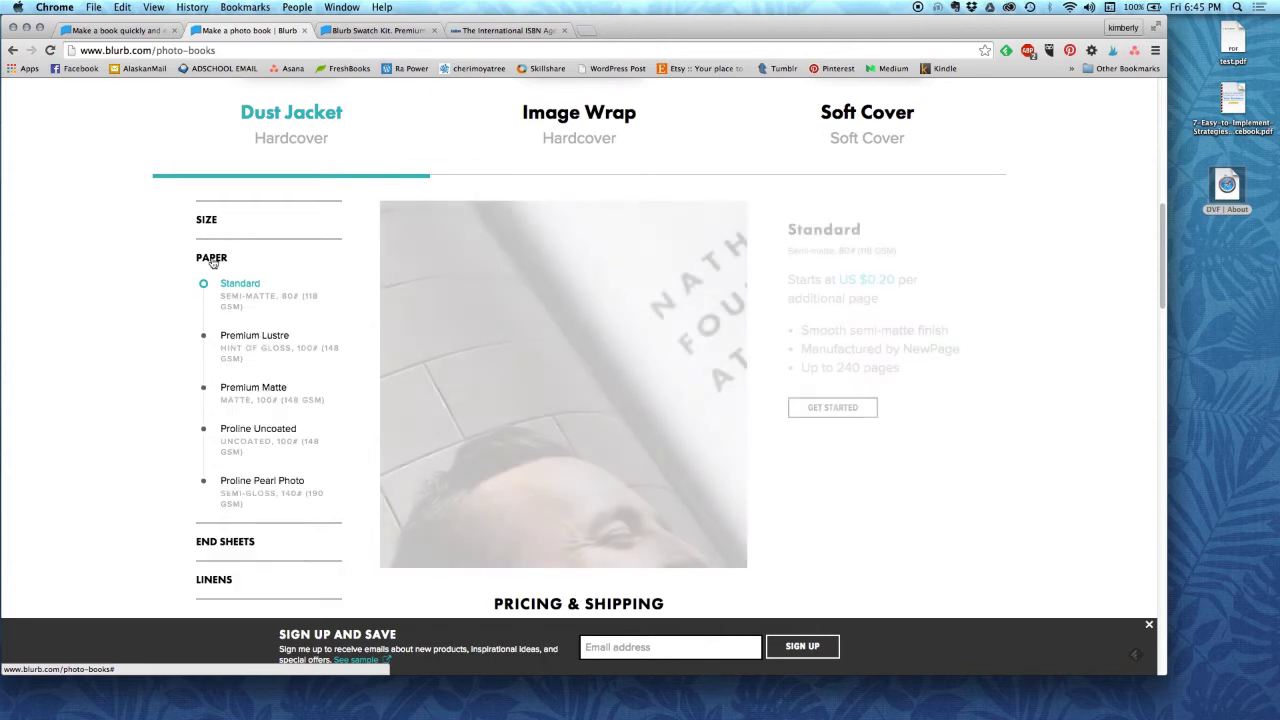
left_click(560, 118)
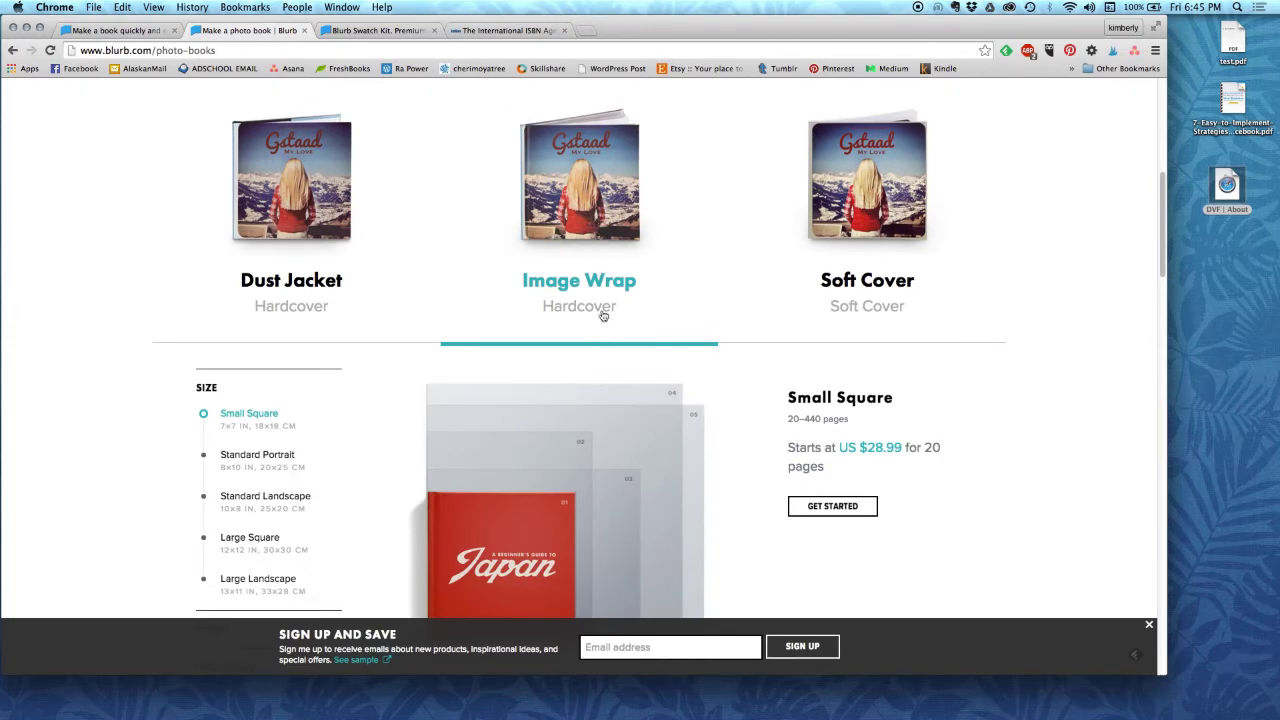
scroll(589, 417, "down", 5)
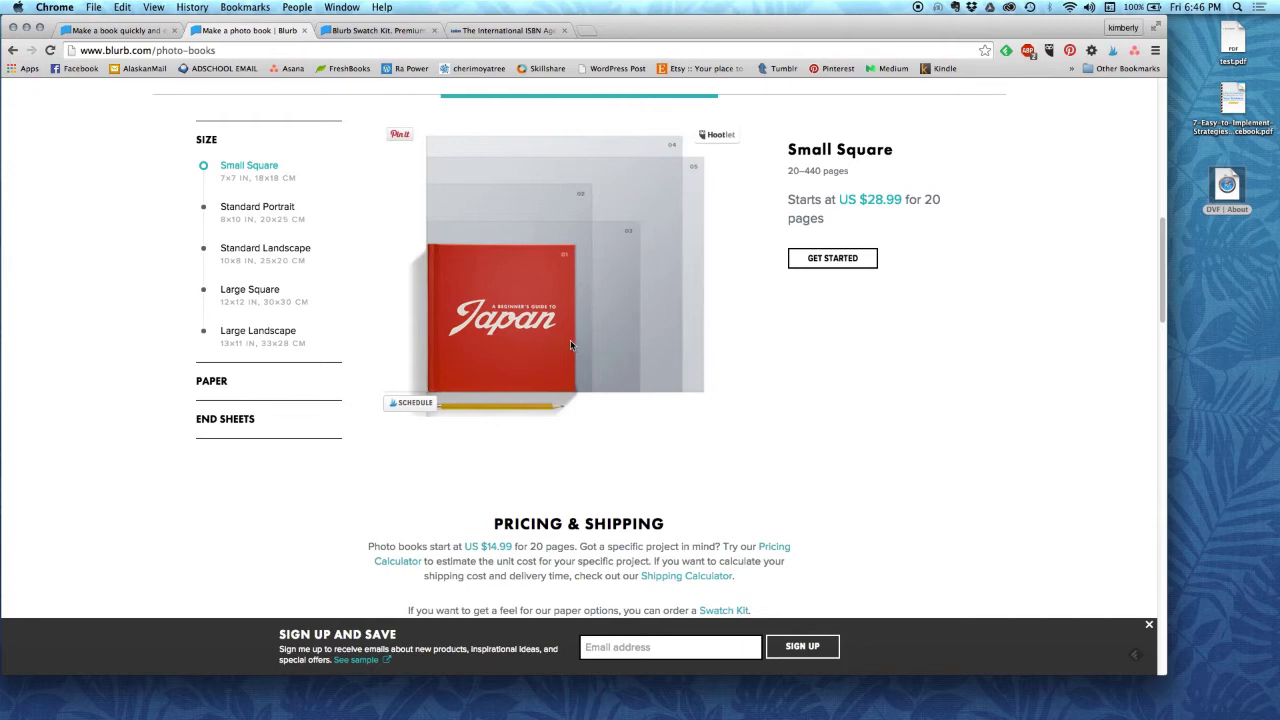
scroll(525, 313, "up", 3)
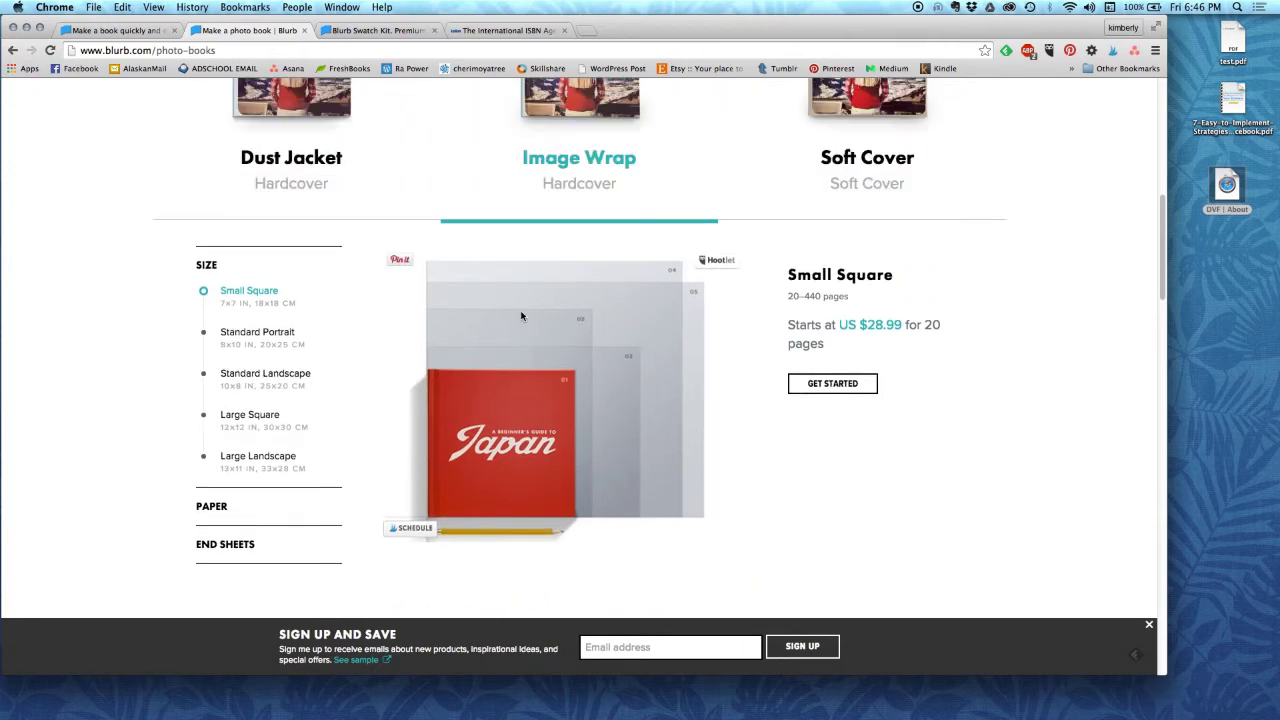
- Browse the Soft Cover photo book sizes and pricing, then switch to the Swatch Kit page
left_click(848, 163)
scroll(848, 163, "up", 3)
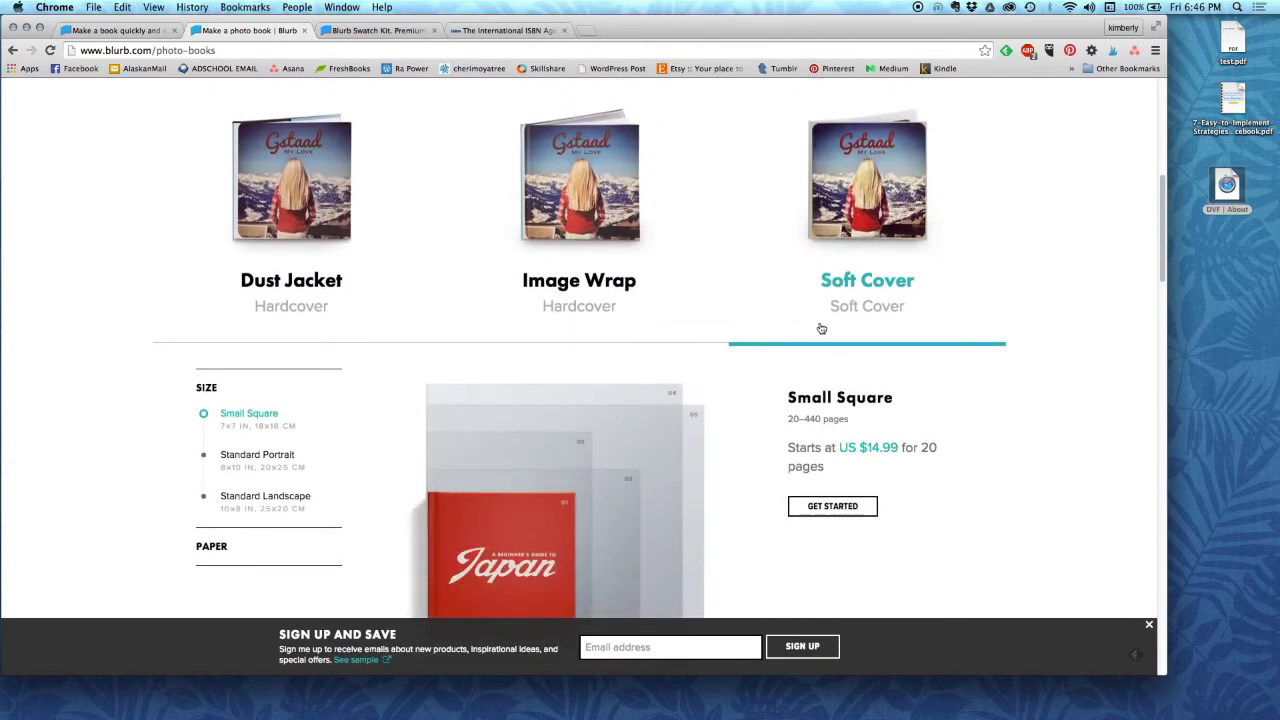
scroll(687, 438, "down", 5)
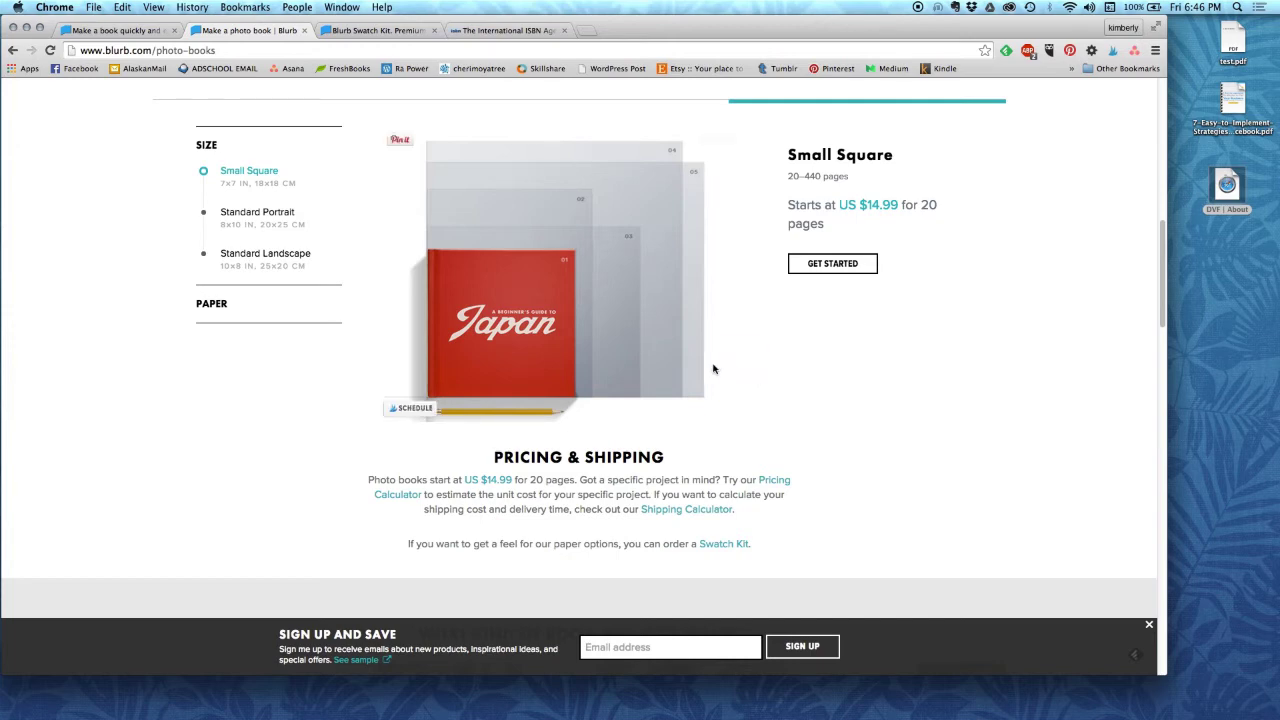
scroll(764, 367, "up", 3)
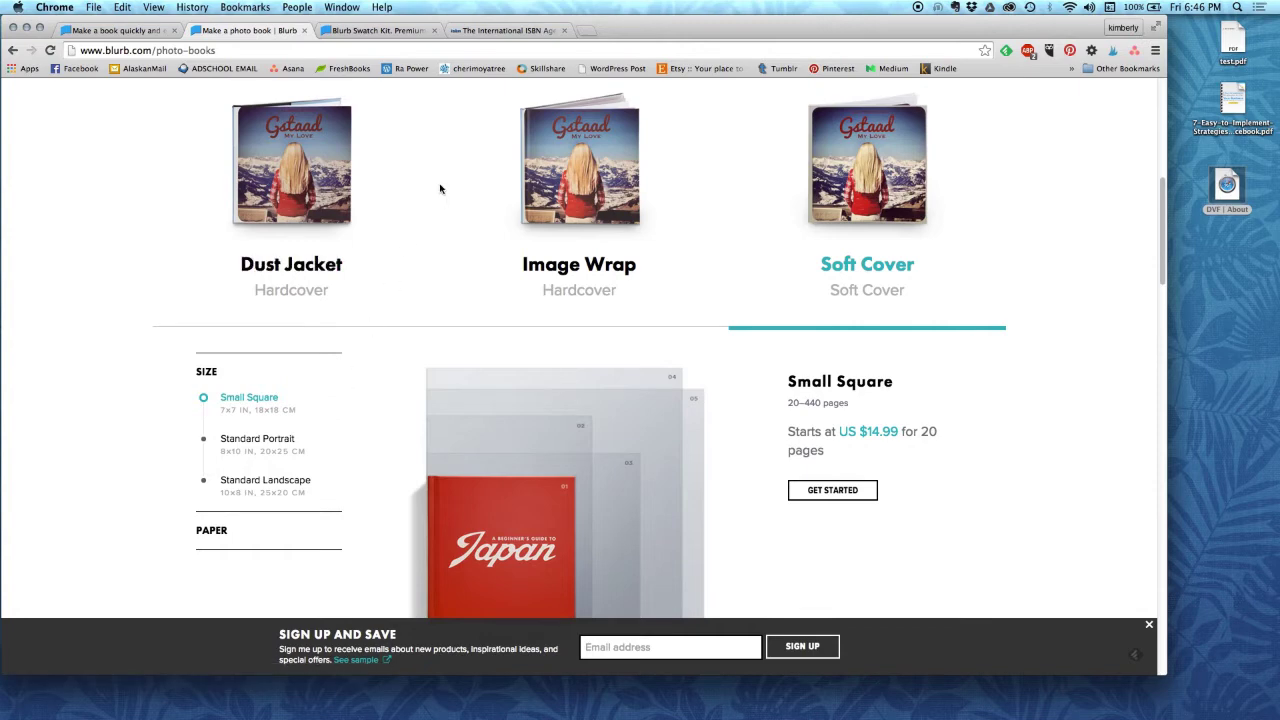
left_click(397, 33)
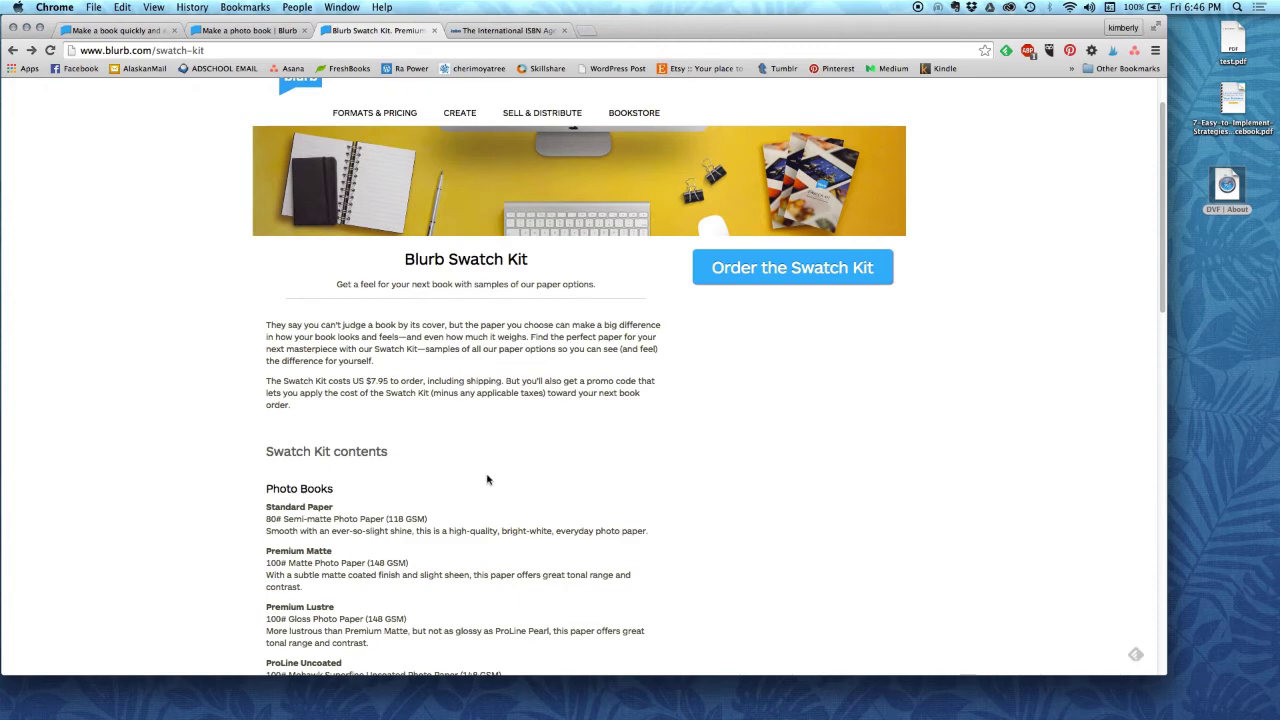
- Add the Blurb Swatch Kit to the shopping cart, then go back to its details page
left_click_drag(272, 452, 306, 449)
left_click(266, 451)
left_click(732, 270)
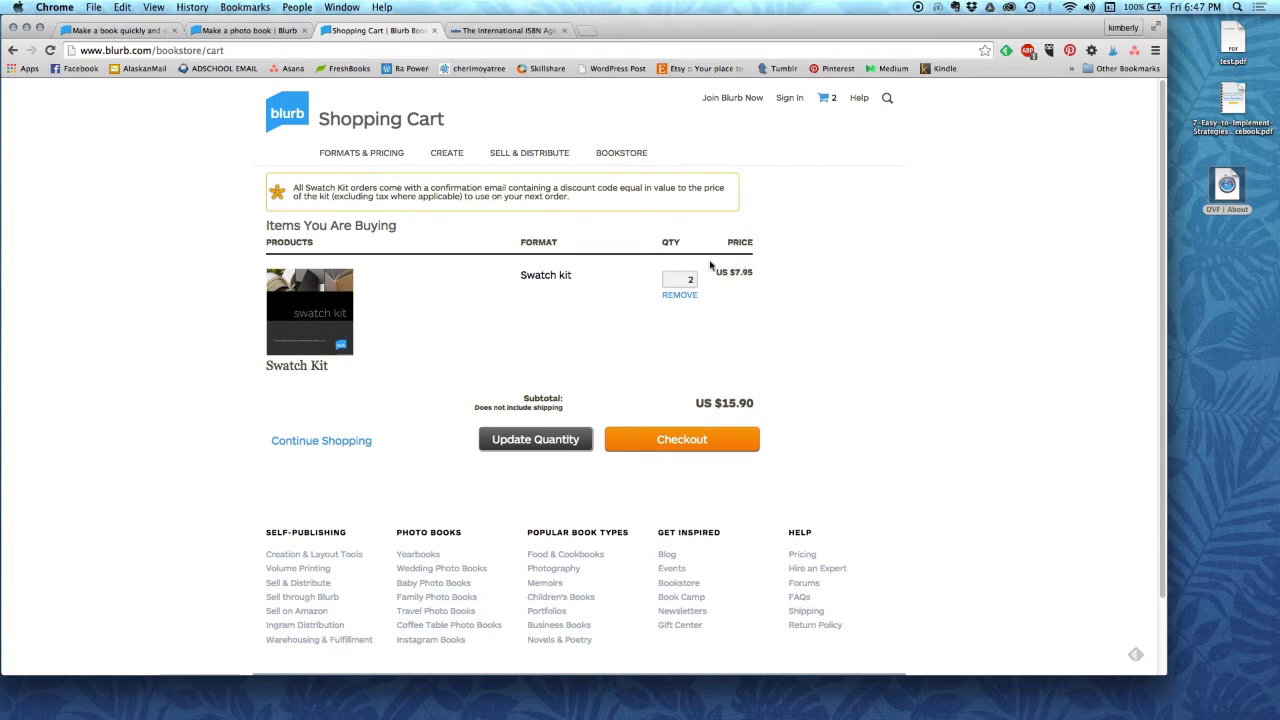
left_click(12, 50)
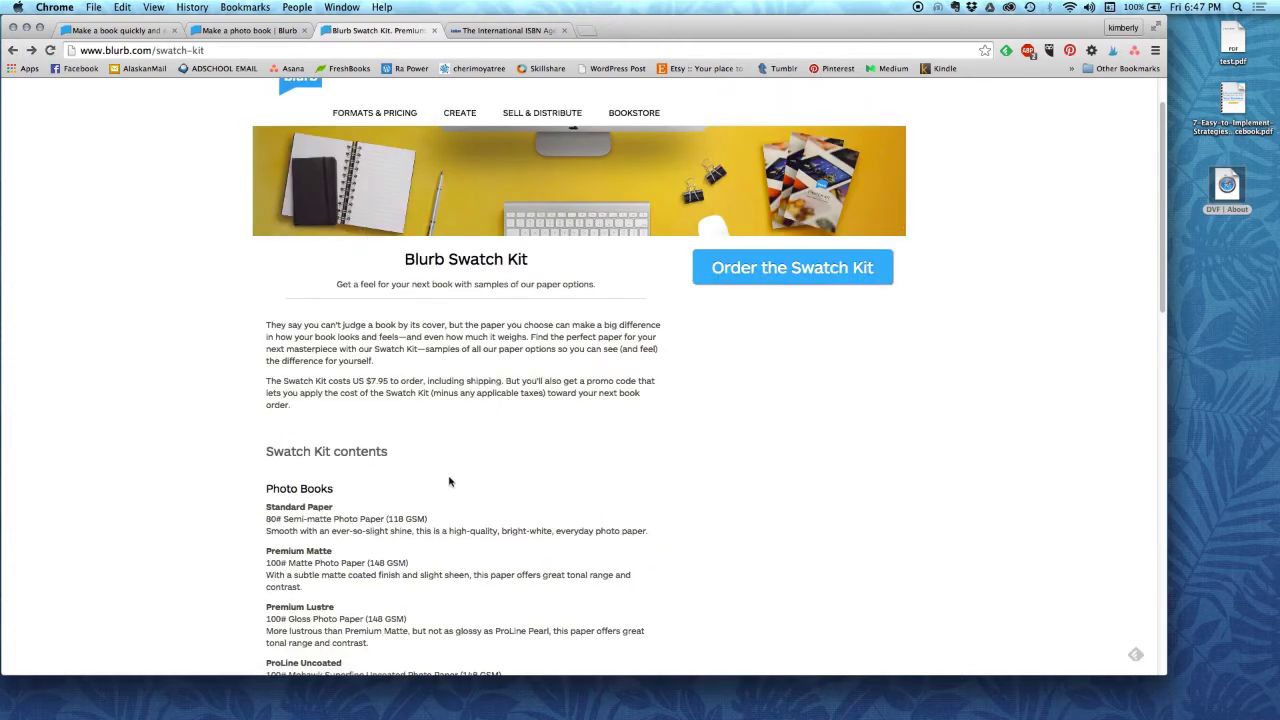
scroll(500, 505, "down", 3)
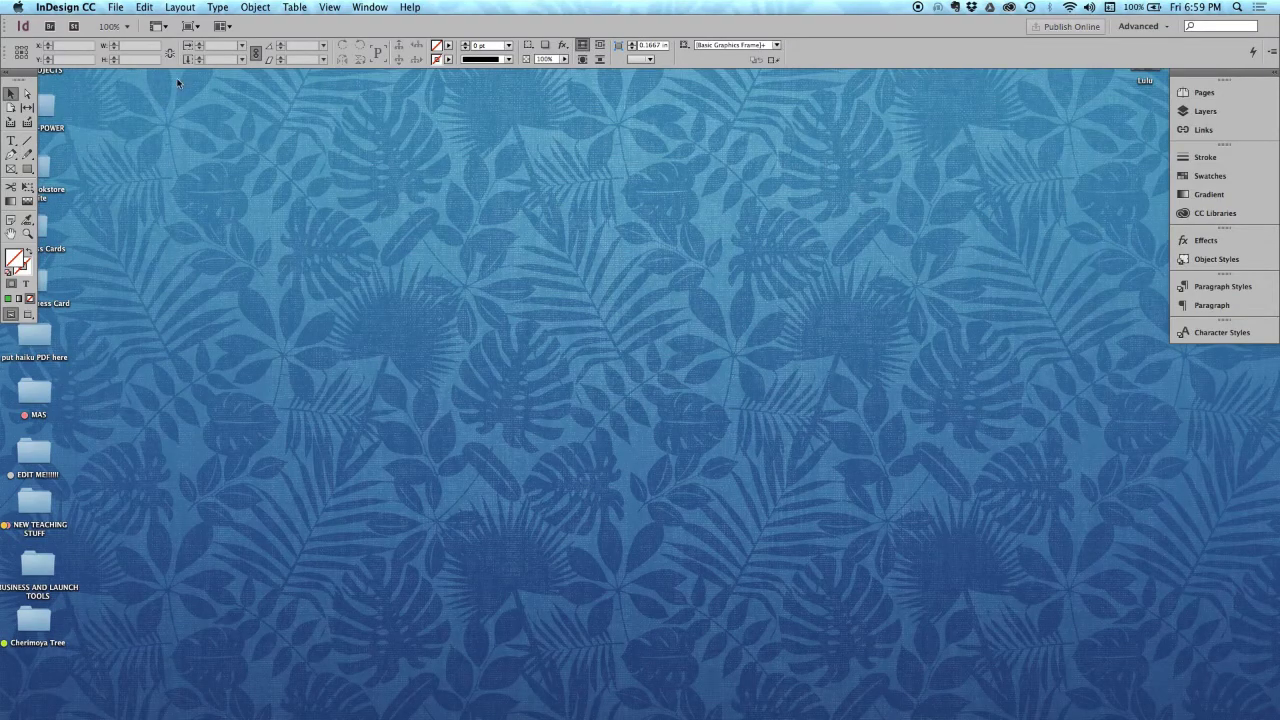
- Launch File > Blurb Book Creator and nudge the book projects window slightly left
left_click(118, 8)
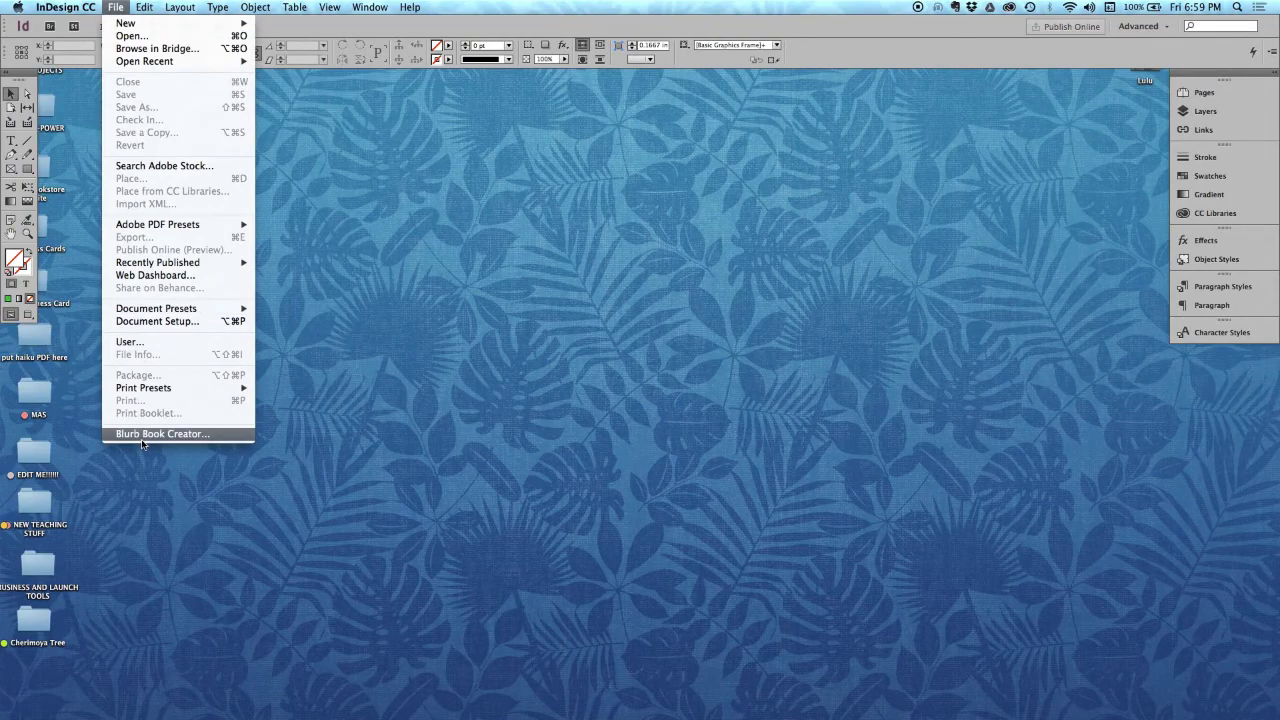
left_click(200, 435)
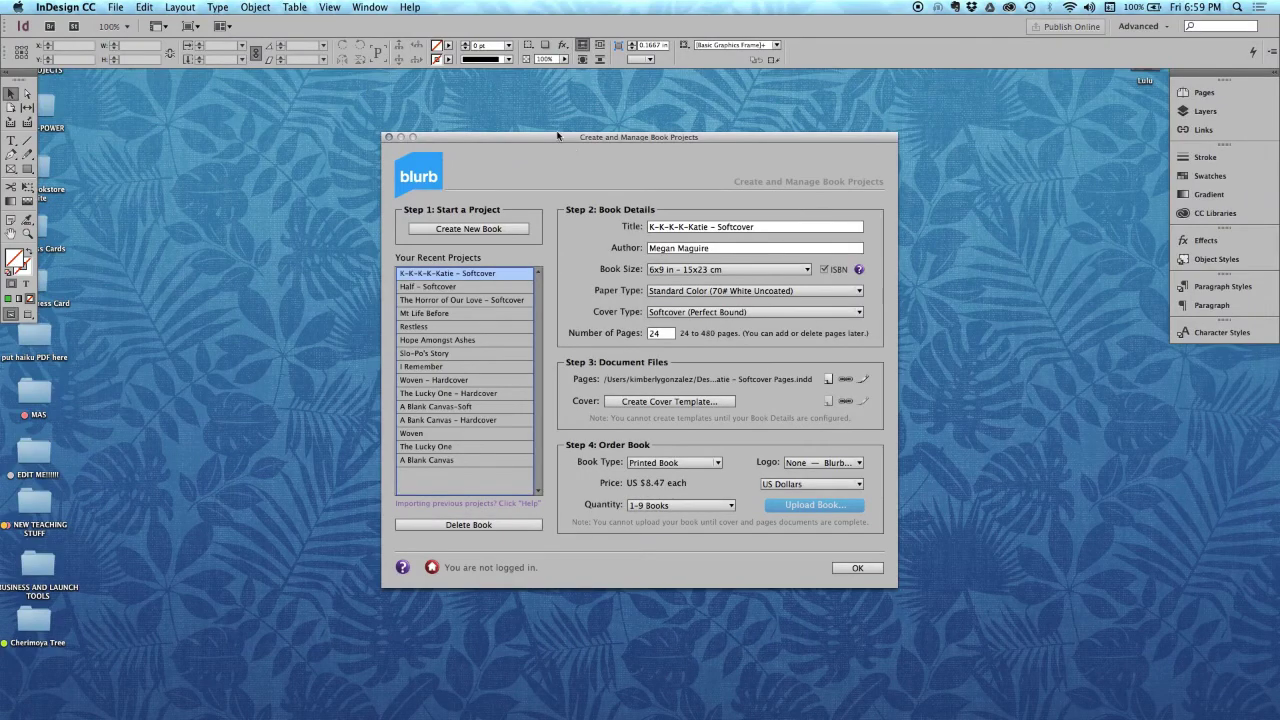
left_click_drag(558, 135, 537, 132)
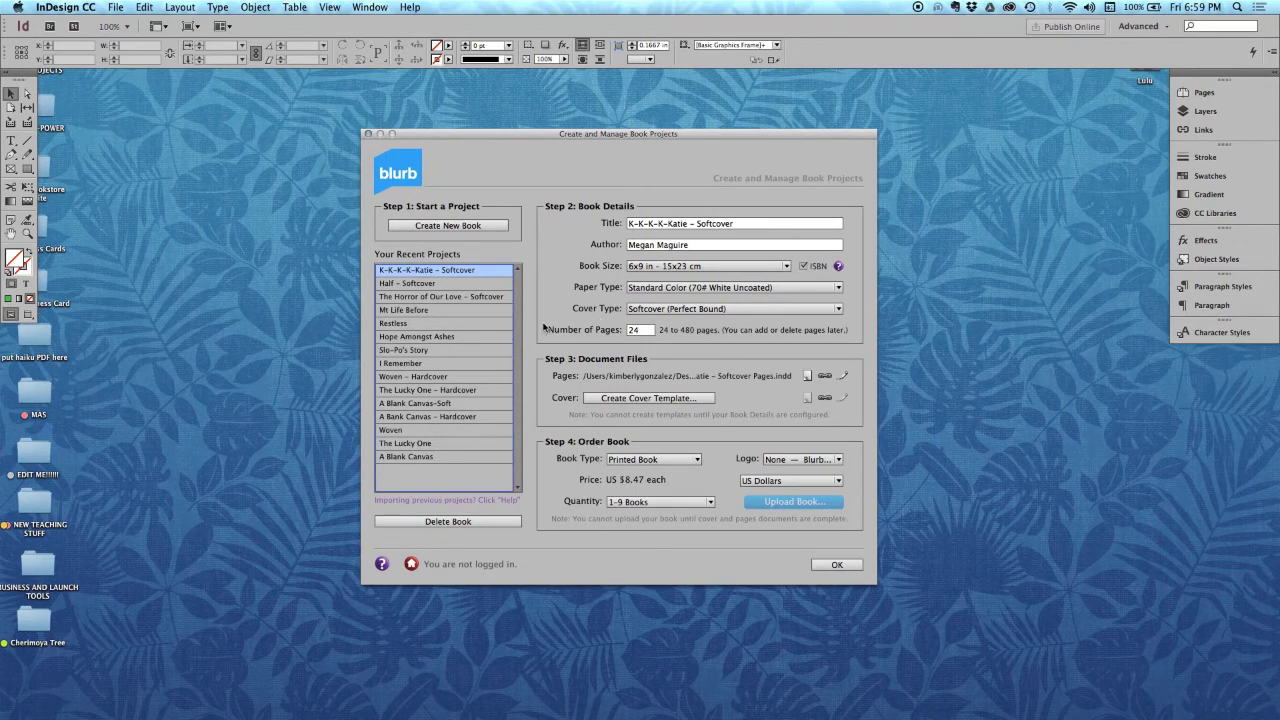
- Start a new Blurb book project titled Katie, enter the author's name, and list book sizes
left_click(446, 226)
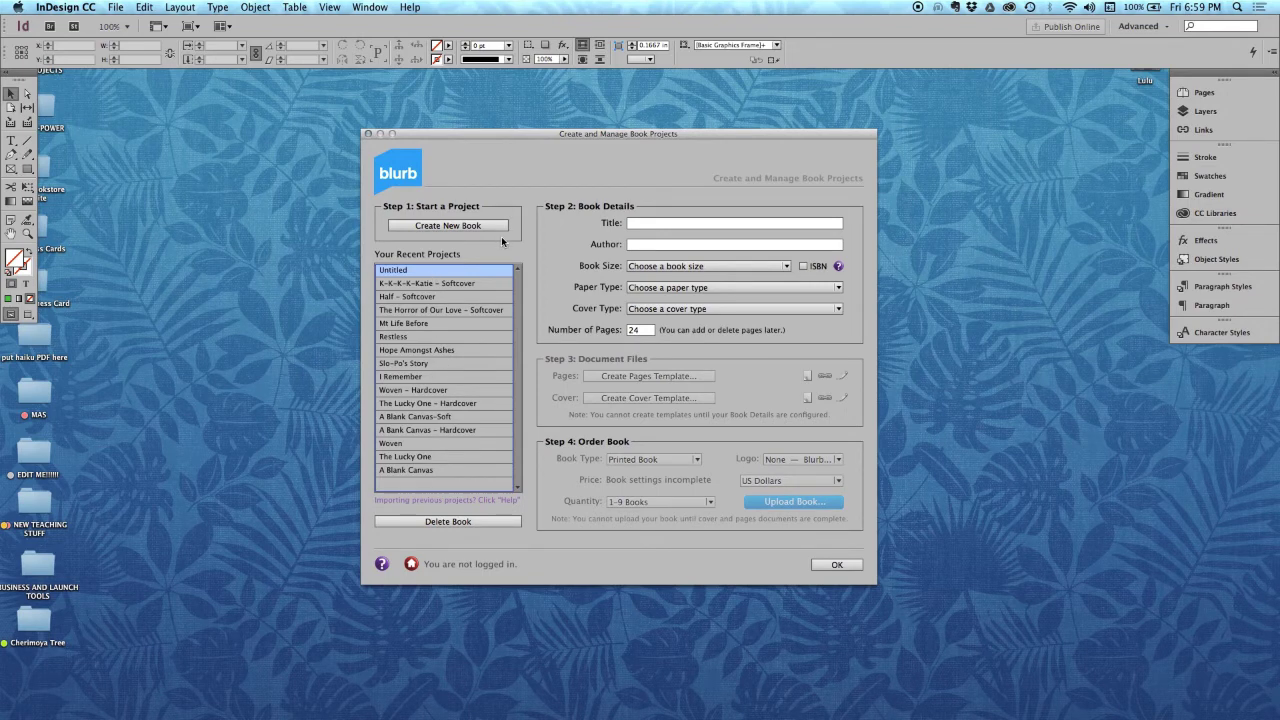
left_click(661, 224)
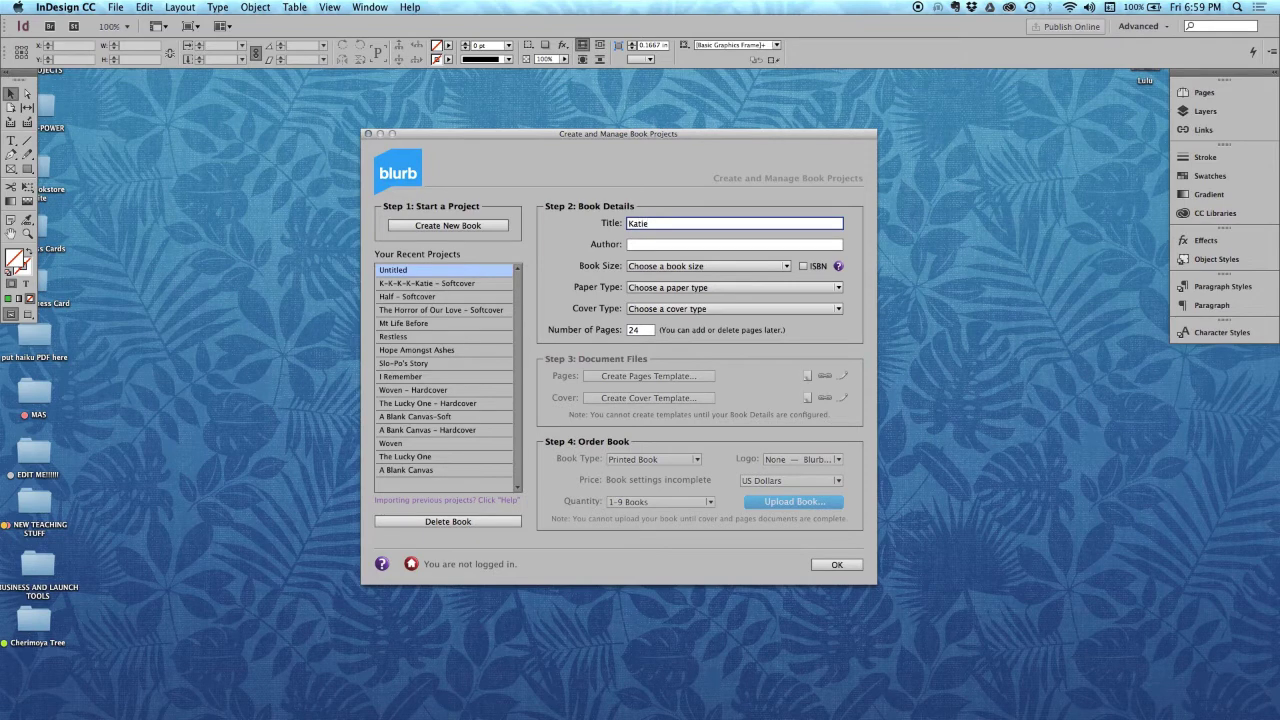
key("Tab")
type("Kimberly Capron")
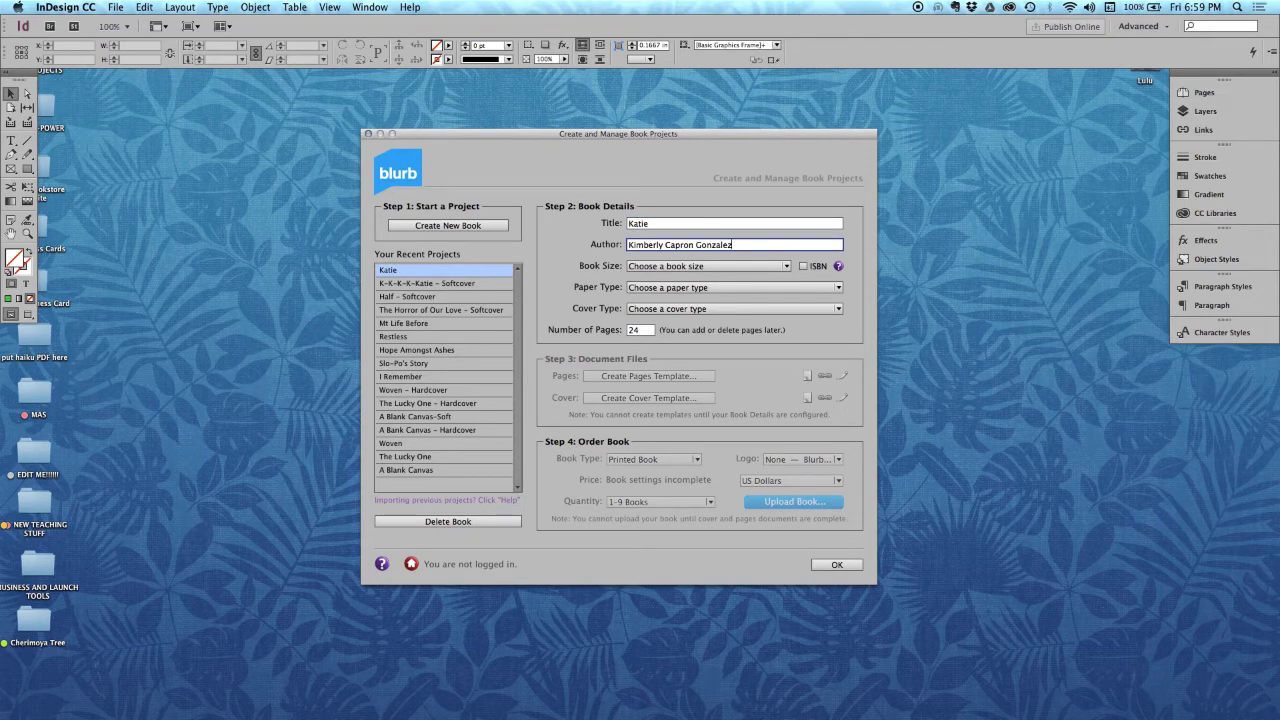
left_click(667, 266)
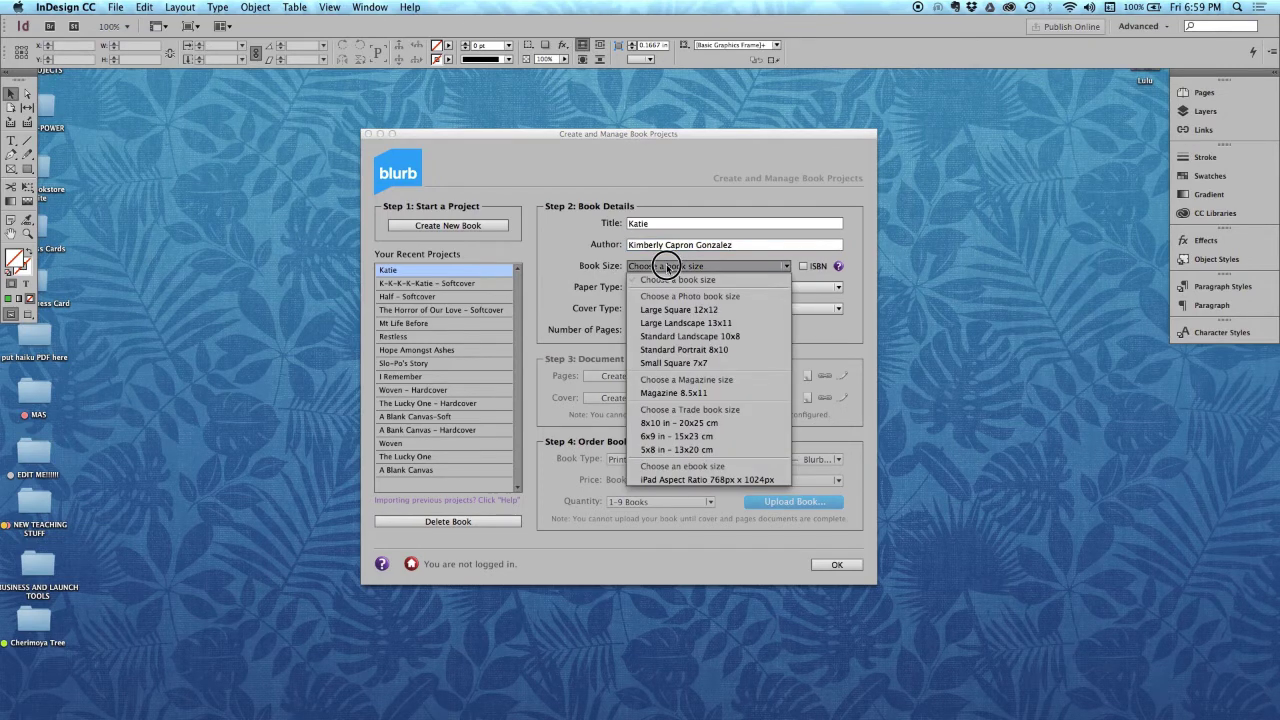
- Set the book to 6x9 in, Standard Color (70# White Uncoated) paper, Softcover (Perfect Bound) cover
left_click(670, 438)
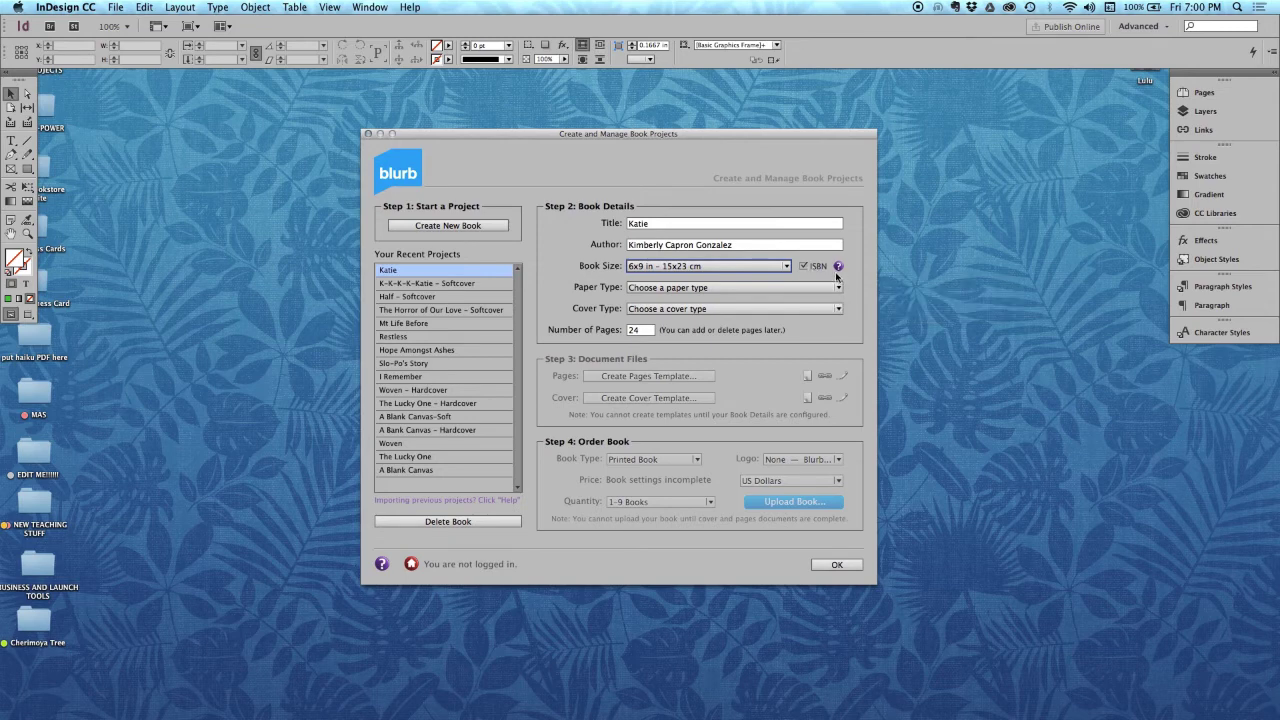
left_click(729, 288)
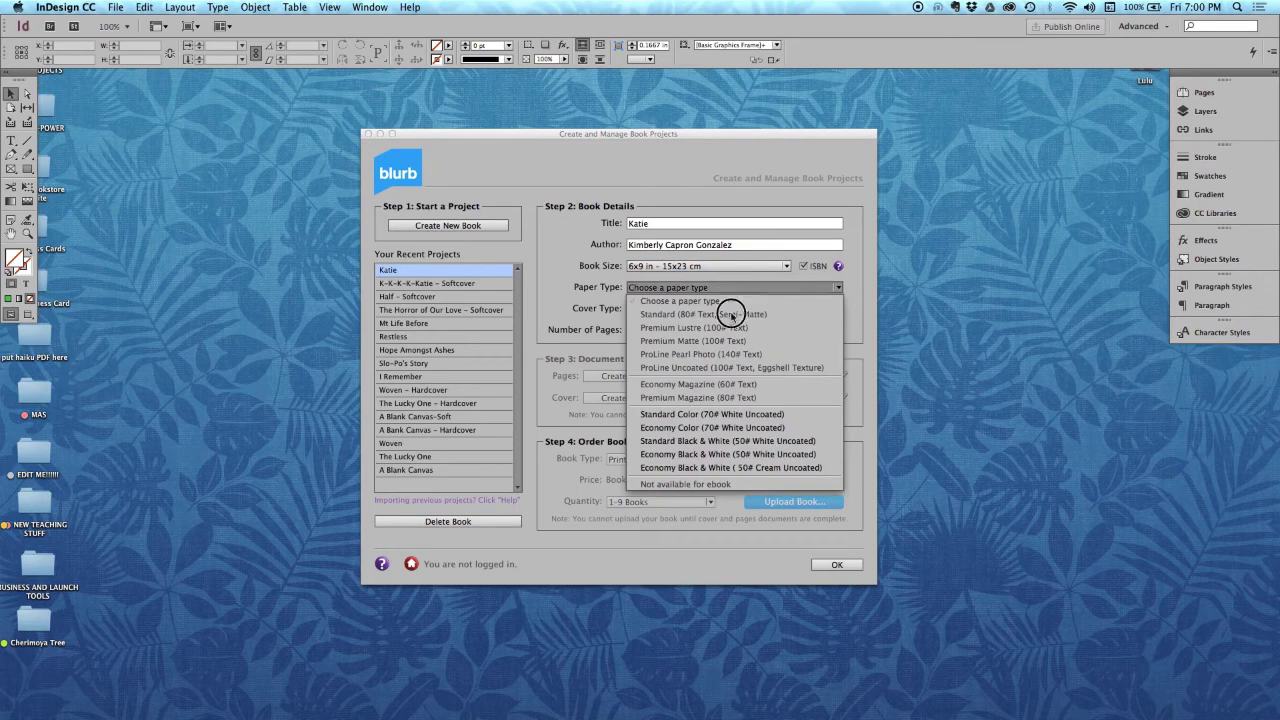
left_click(727, 418)
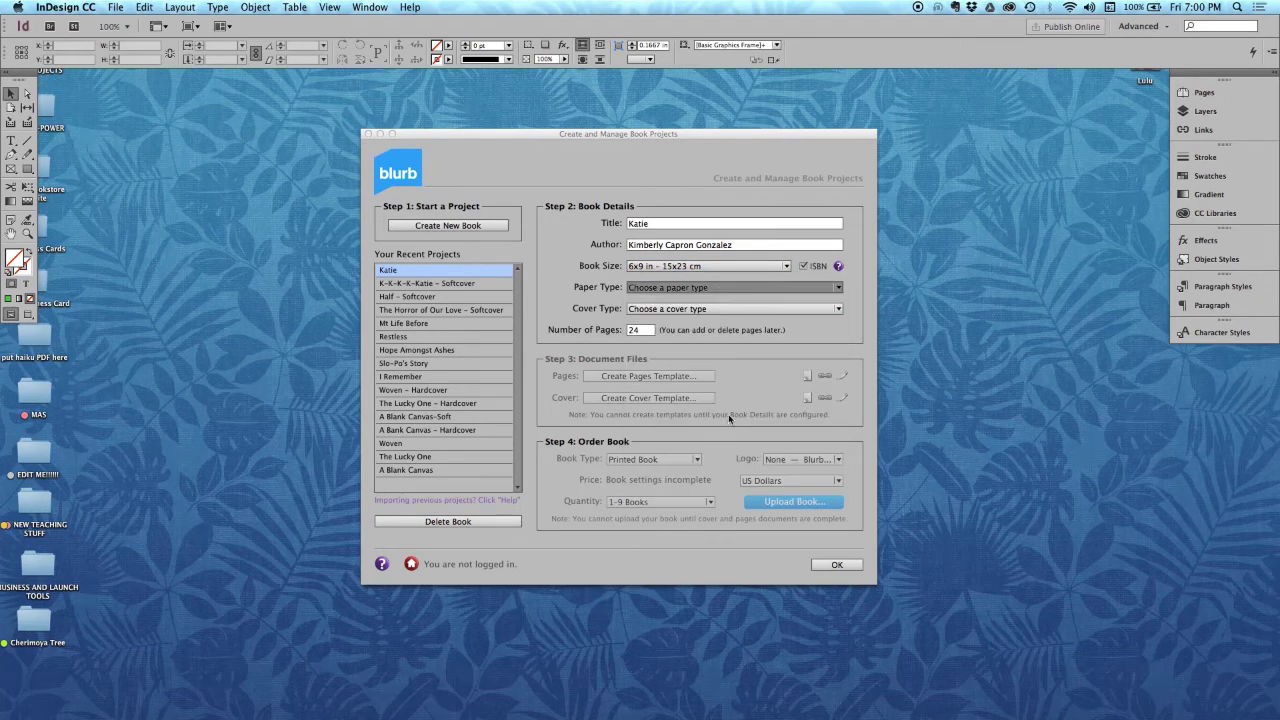
left_click(706, 310)
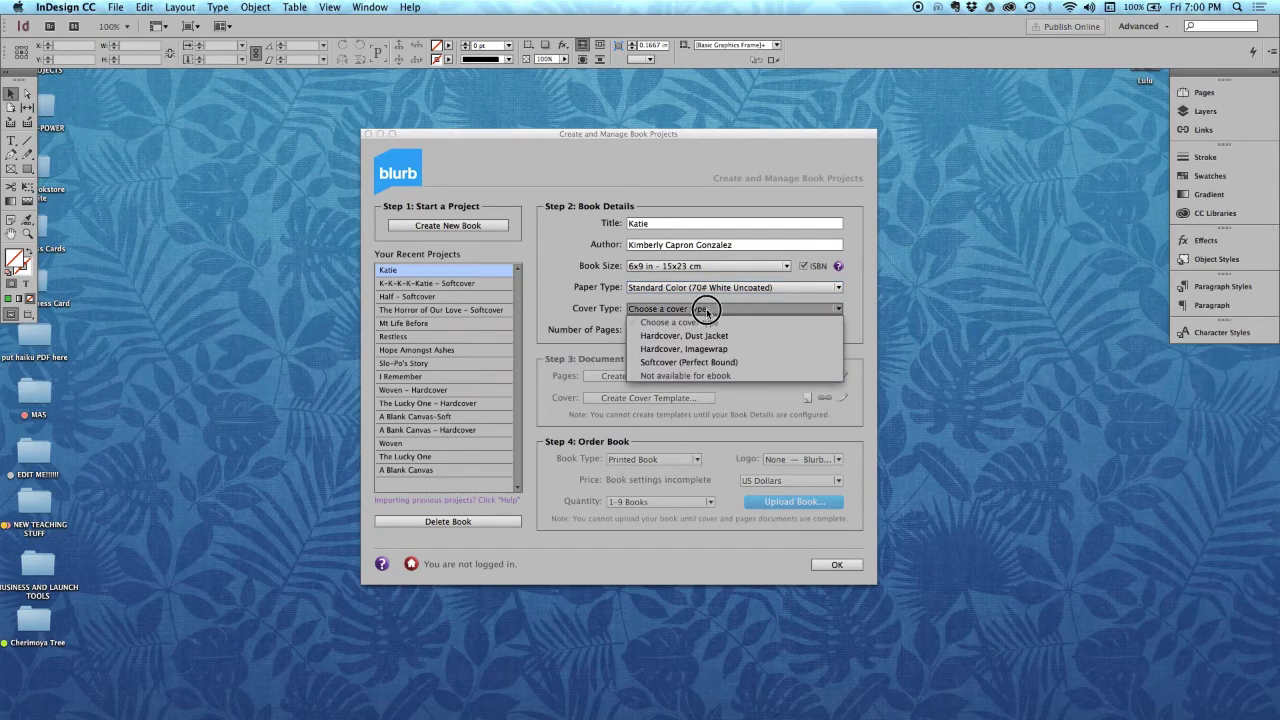
left_click(717, 366)
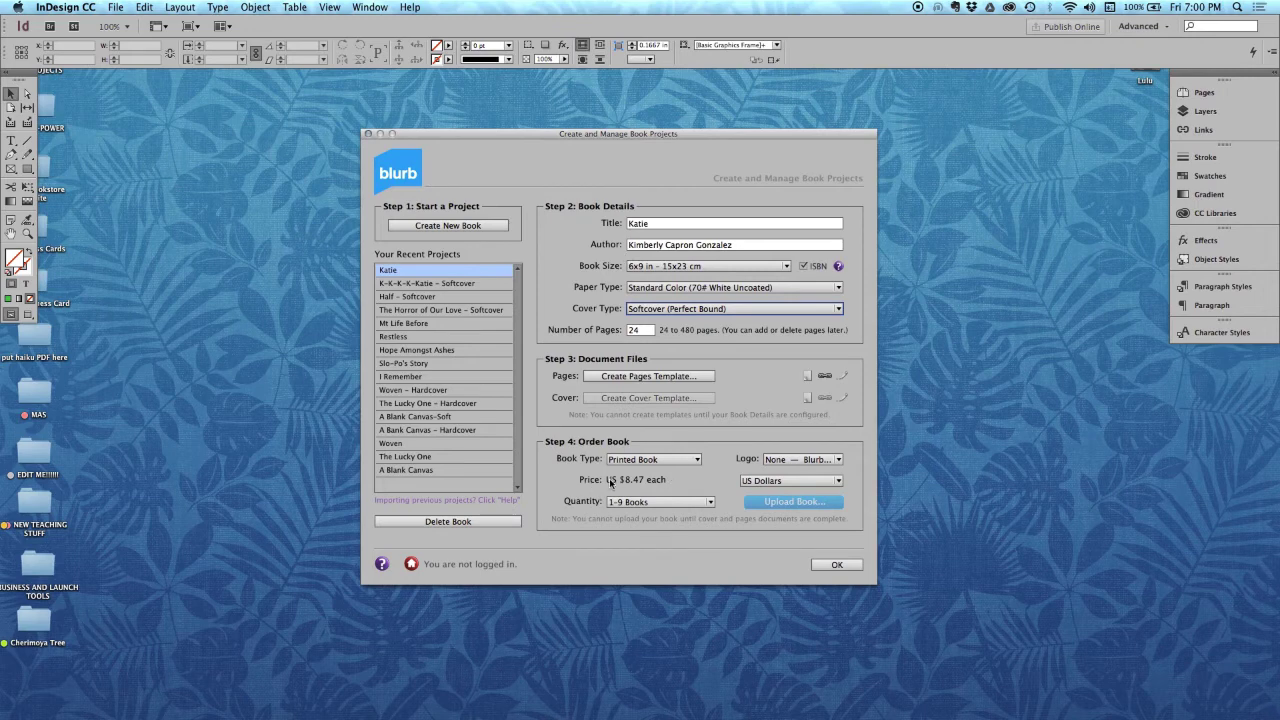
left_click(681, 503)
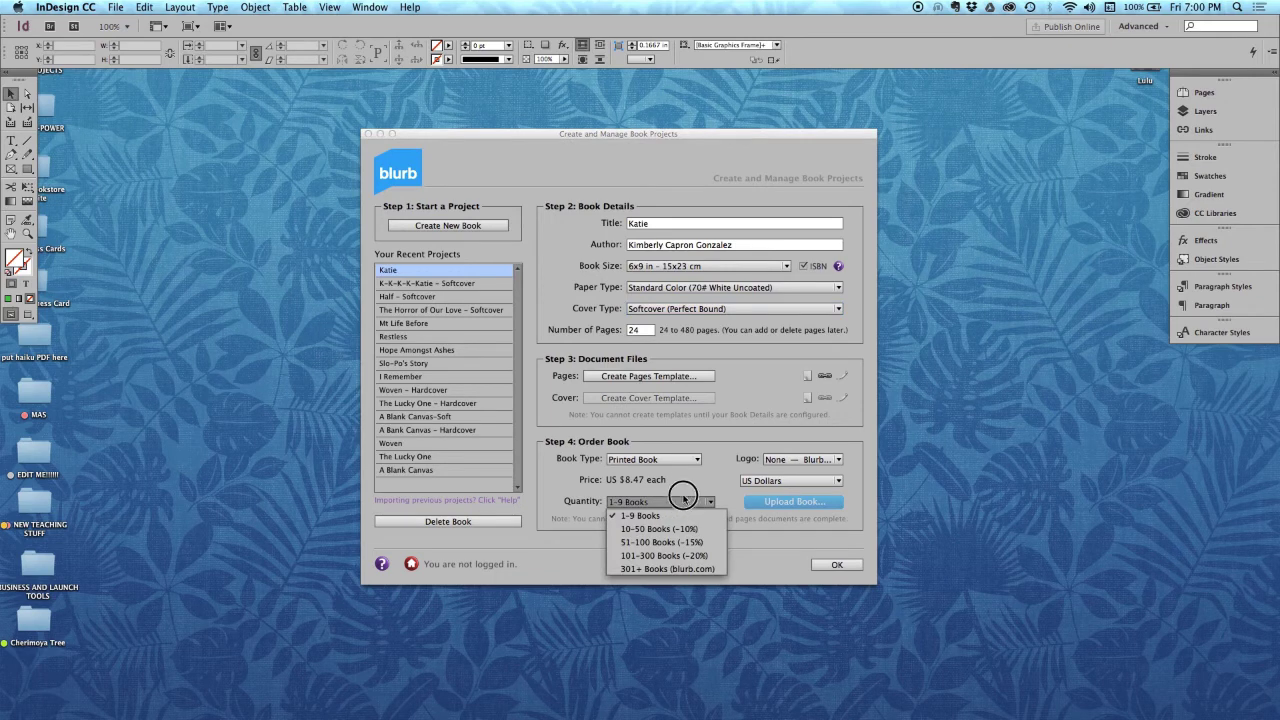
- Keep the quantity at 1-9 Books, create the pages template, and add a placeholder ISBN
left_click(697, 490)
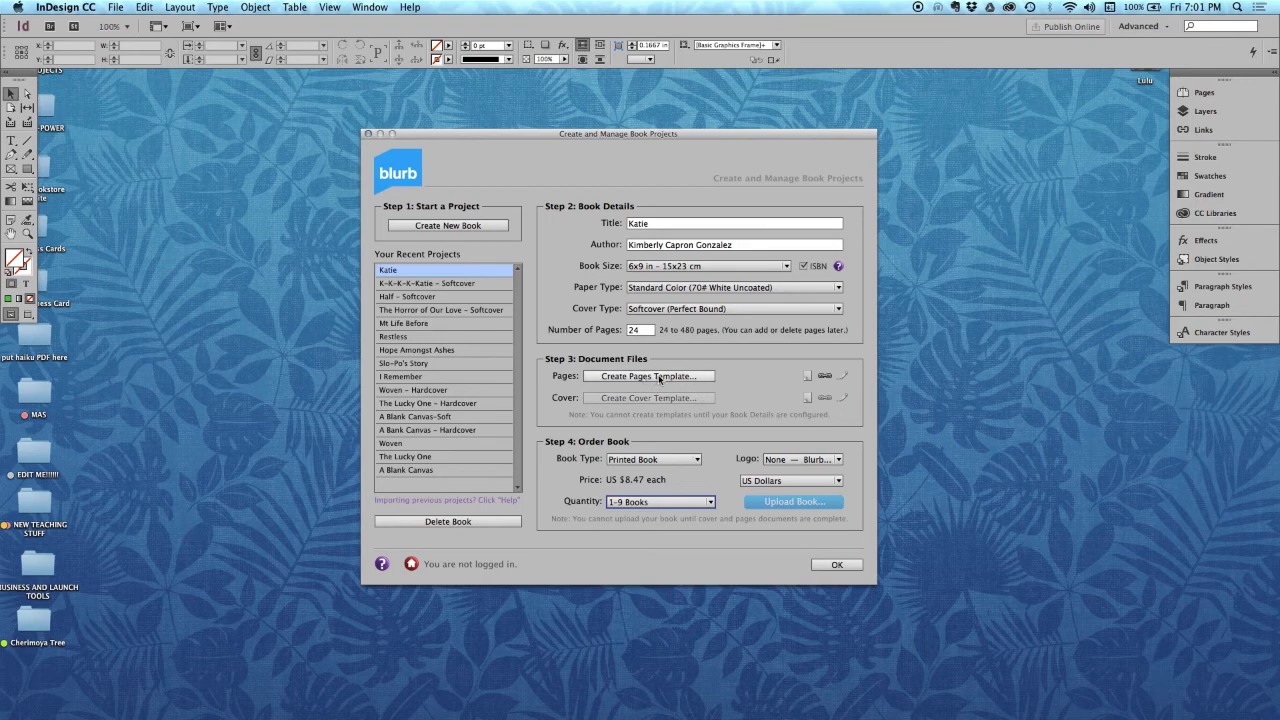
left_click(660, 377)
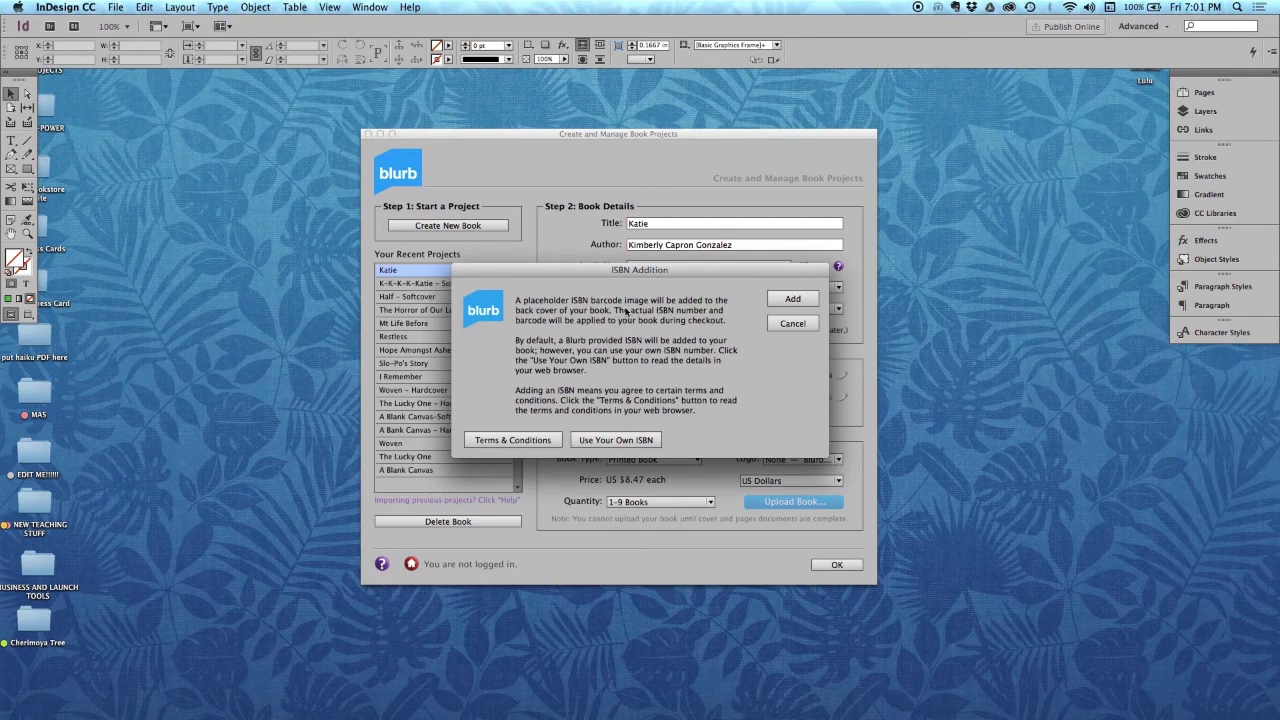
left_click(782, 298)
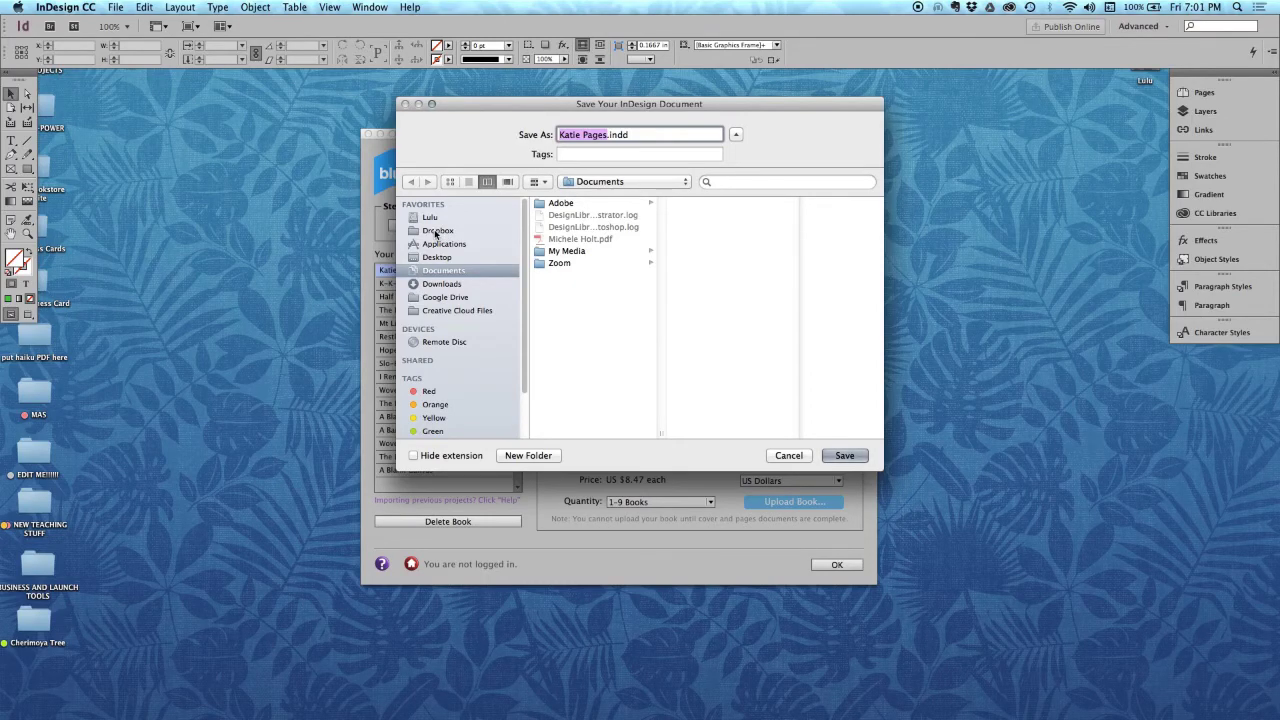
- Save the template as Katie Pages2.indd in Desktop > 2015 La Plume Books > KATIE
left_click(436, 258)
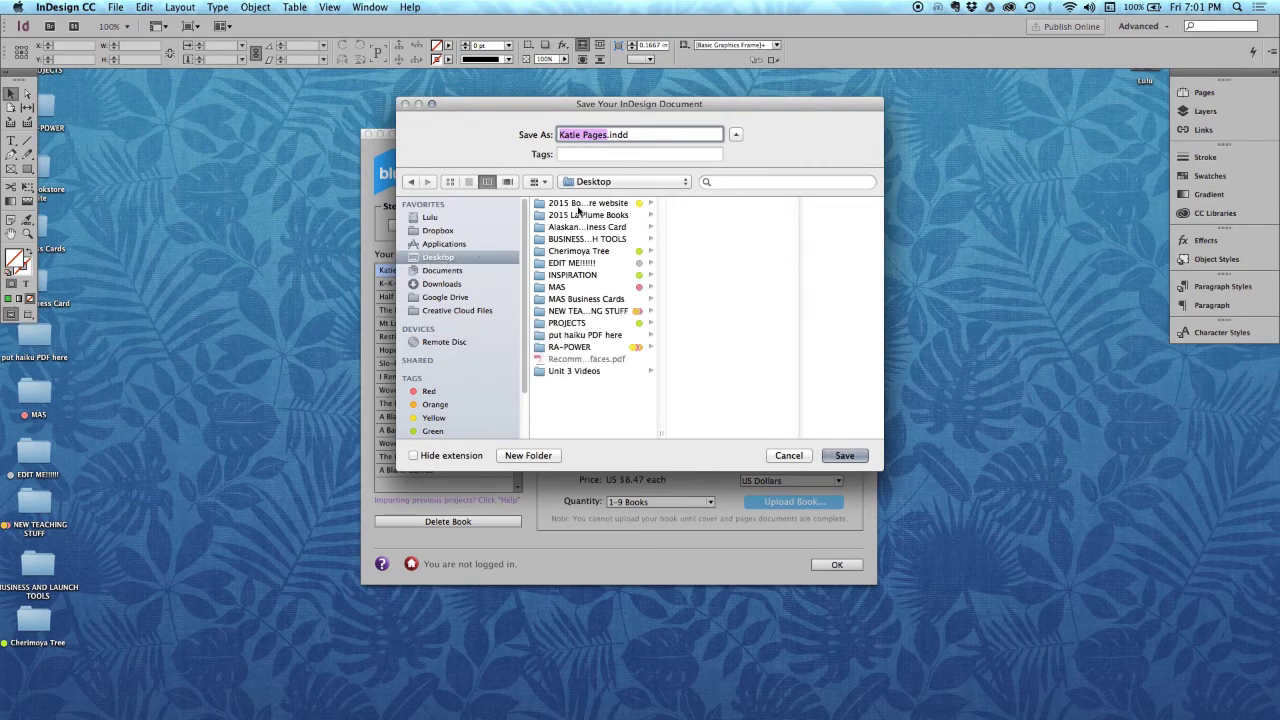
left_click(617, 216)
left_click(708, 216)
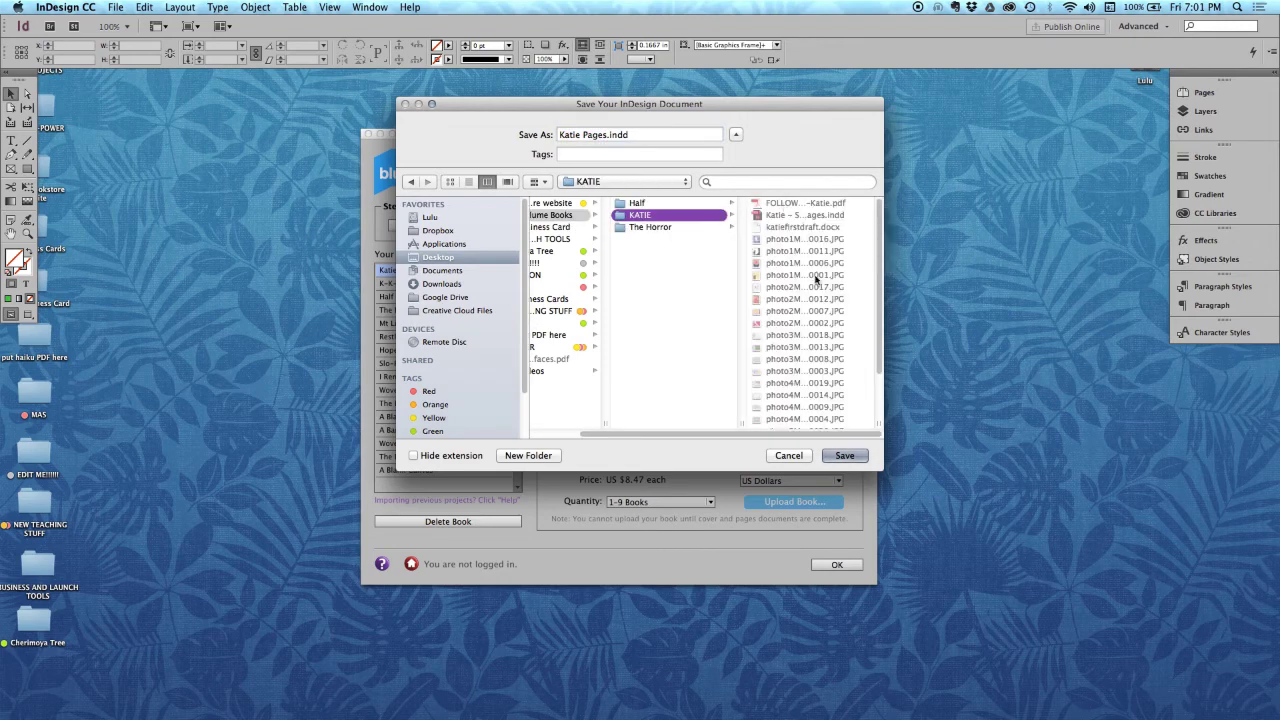
left_click(607, 135)
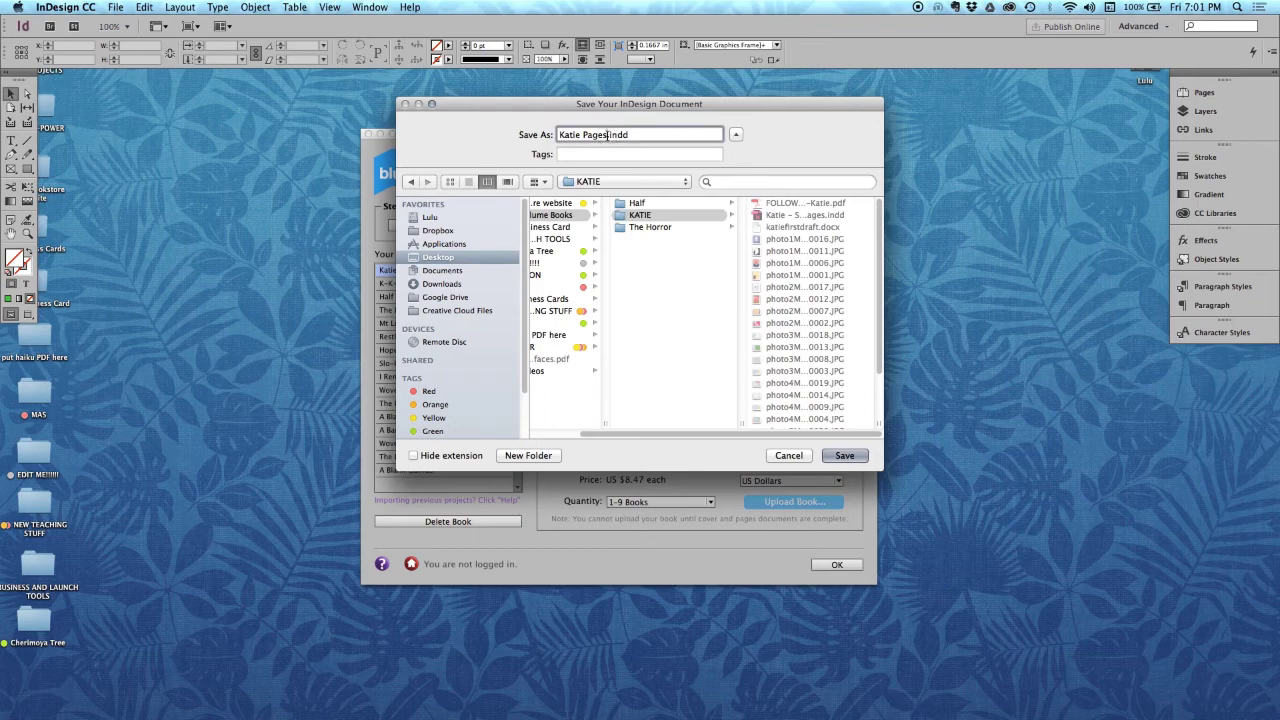
type("2")
left_click(845, 455)
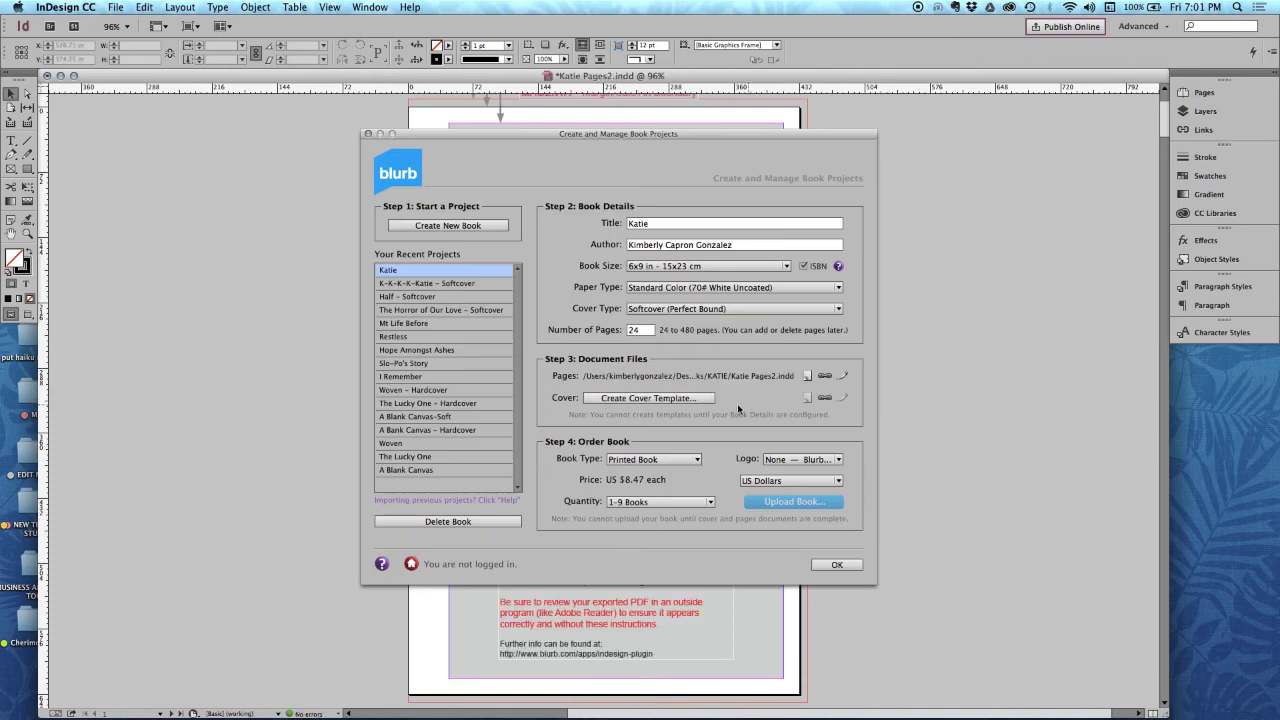
- Close the Blurb projects window and enlarge the Pages panel to show more spreads
left_click(837, 564)
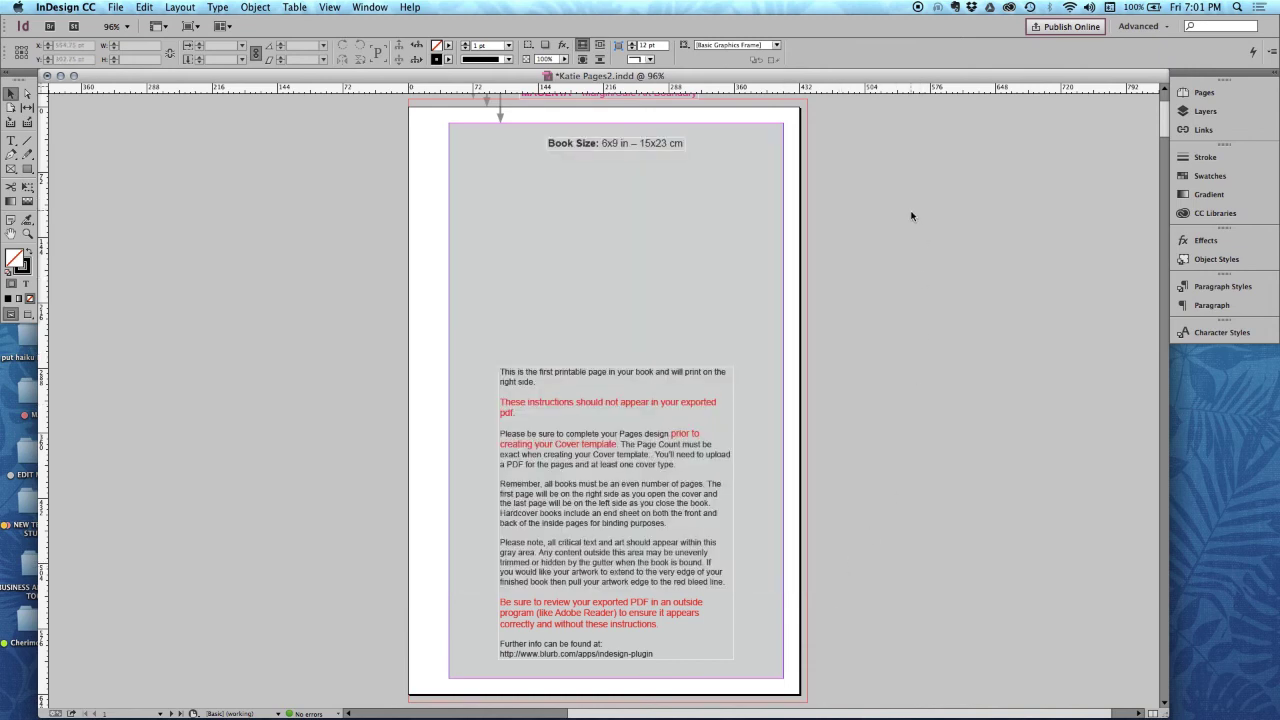
left_click(1202, 92)
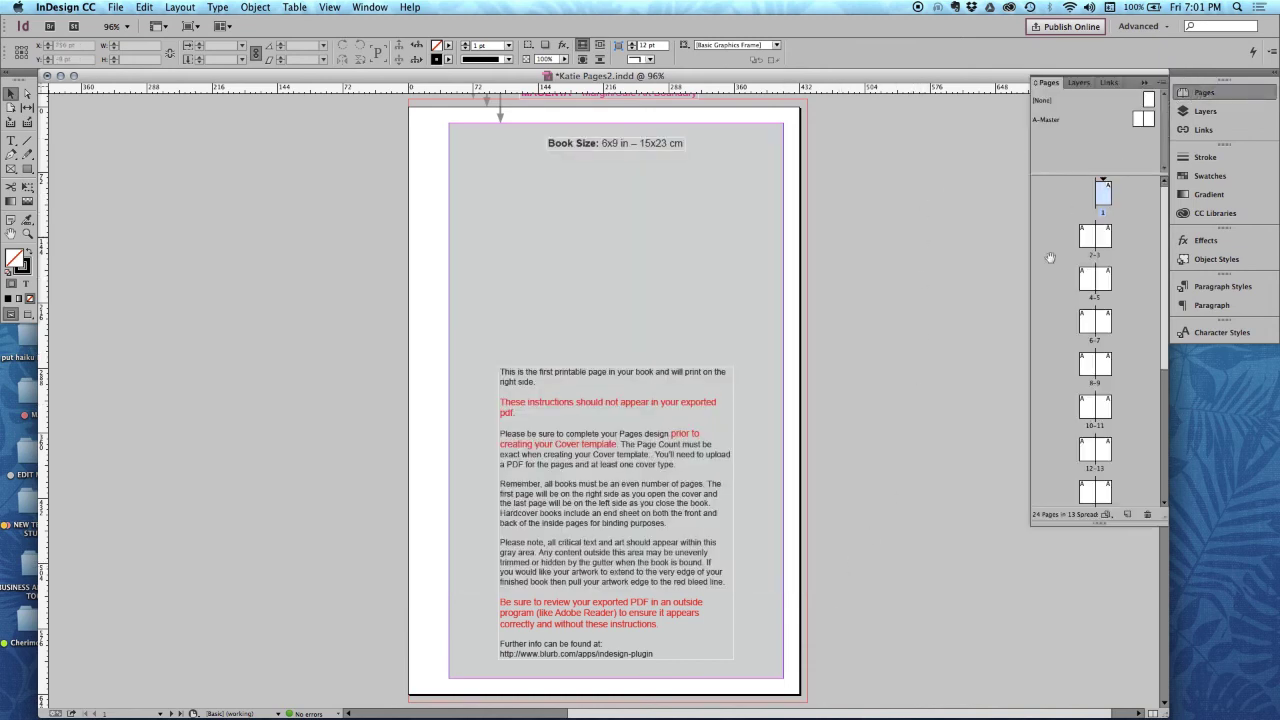
left_click_drag(1164, 521, 1164, 688)
scroll(1092, 518, "down", 2)
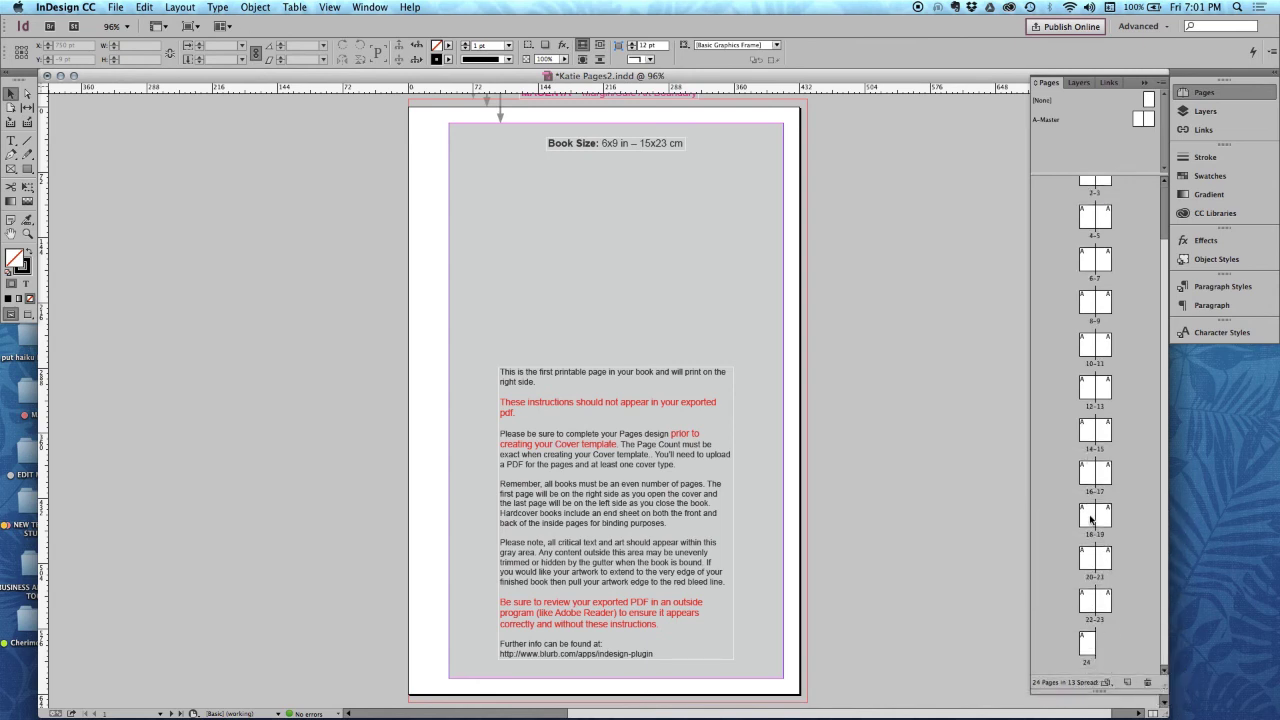
scroll(1092, 518, "up", 2)
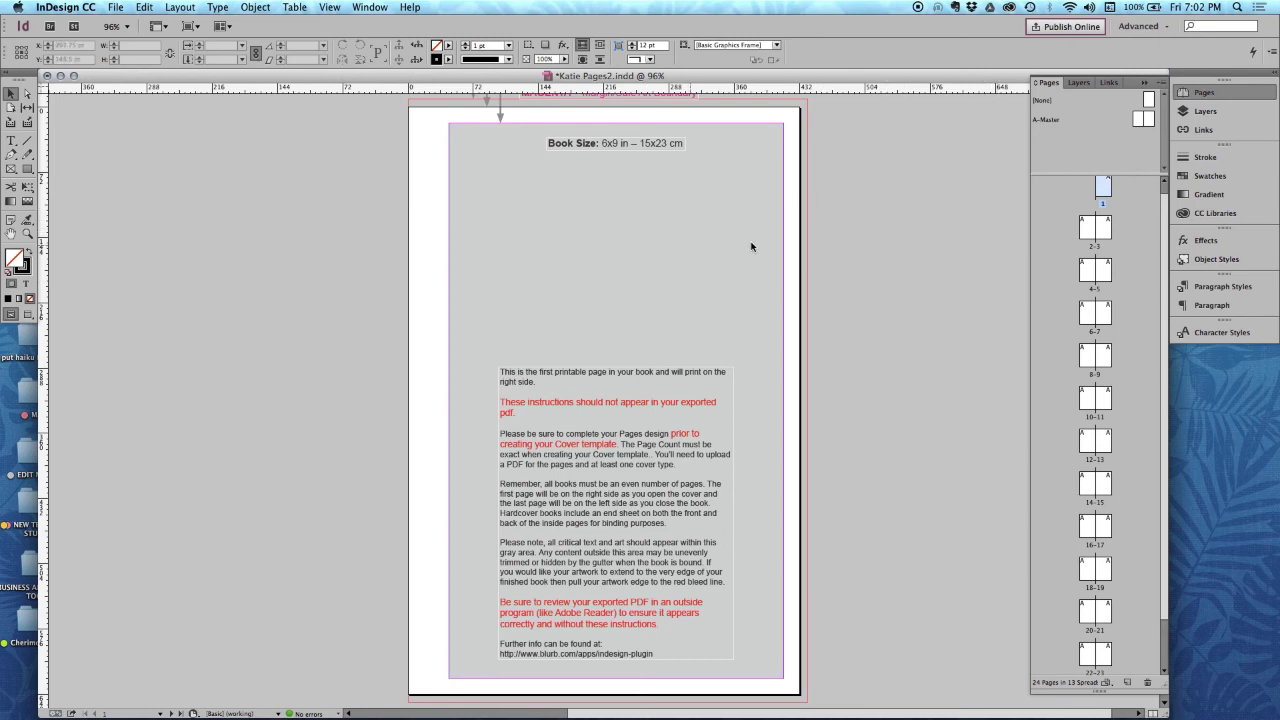
scroll(752, 247, "up", 4)
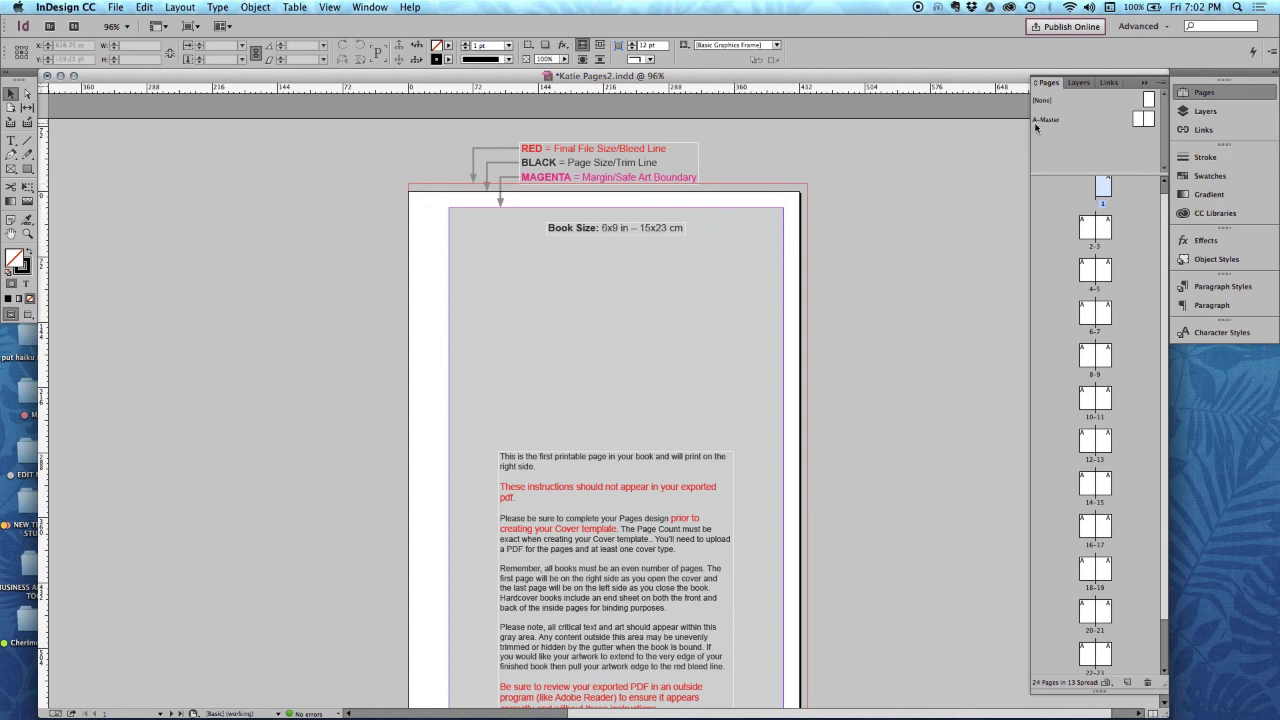
- Hide the instructions layer and go to the blank spread of pages 2–3
left_click(1203, 113)
left_click(1037, 109)
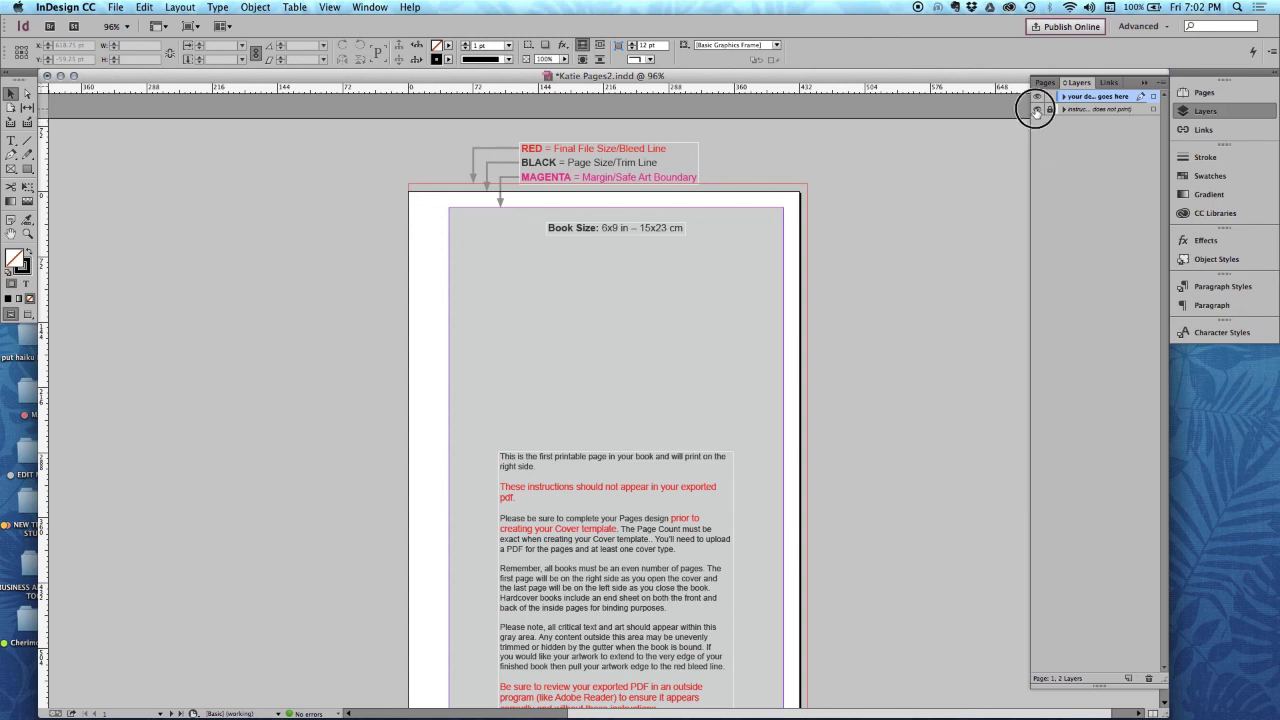
left_click(1200, 93)
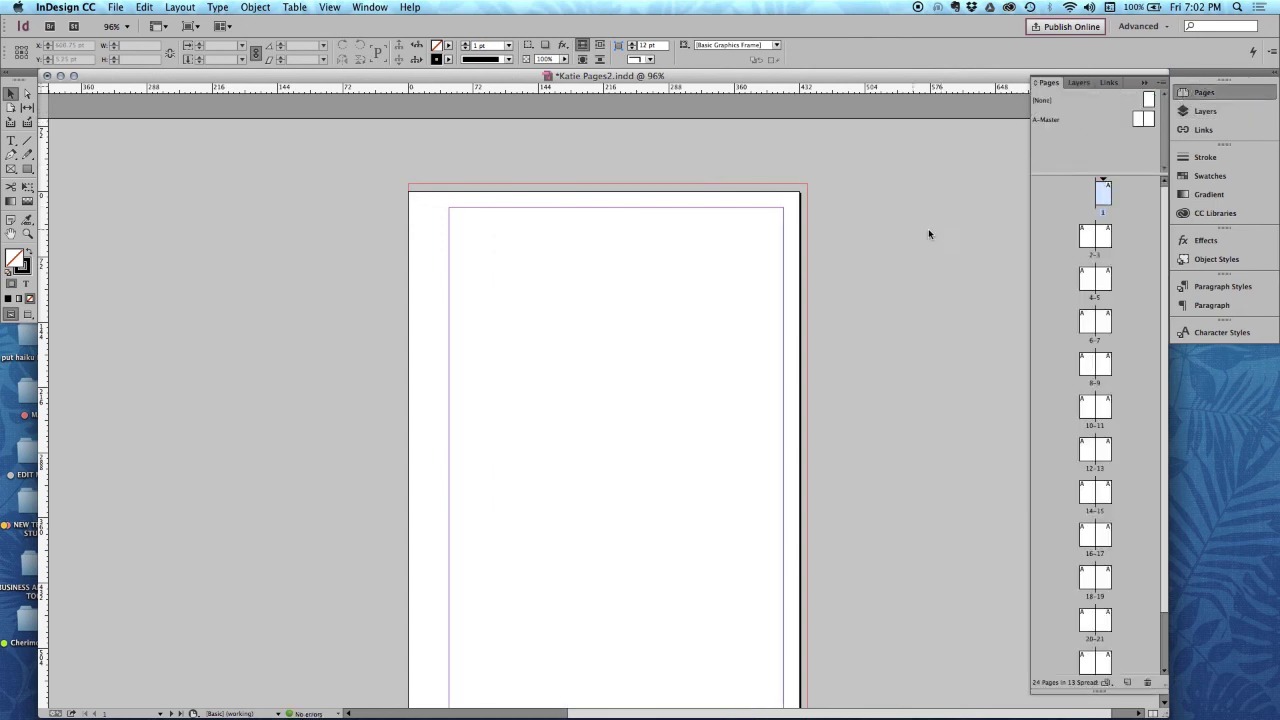
scroll(893, 296, "down", 3)
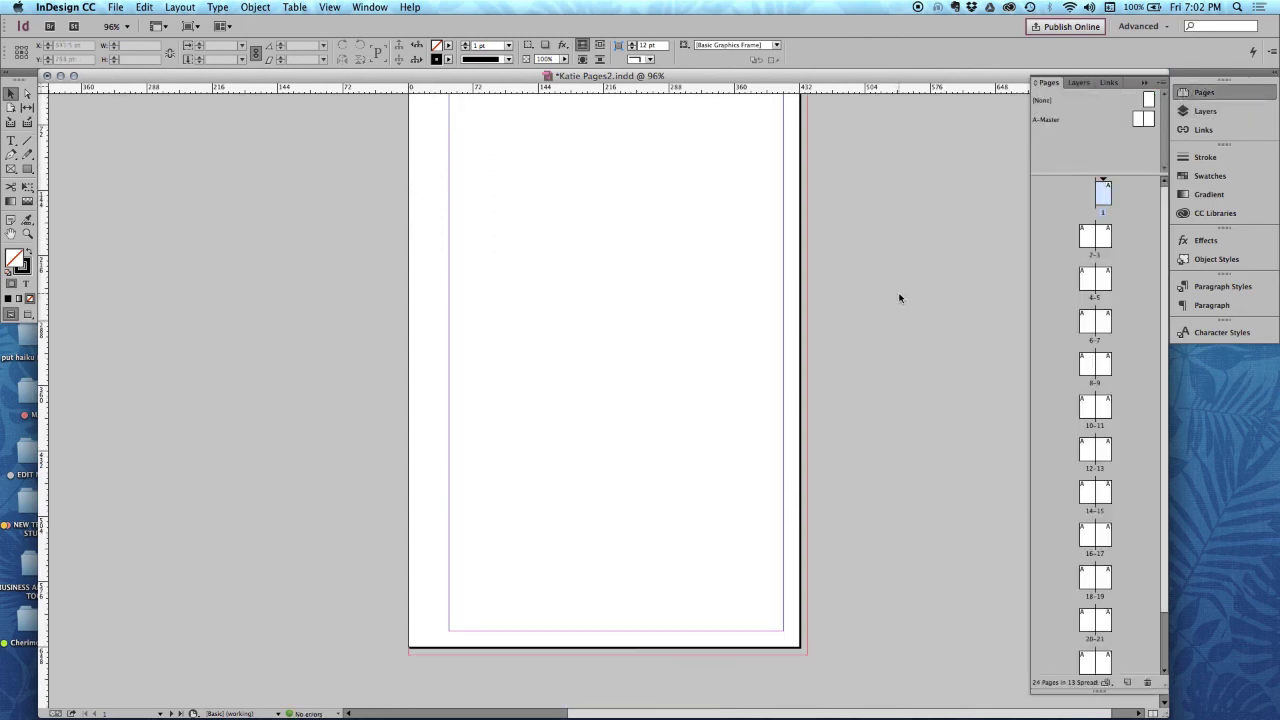
double_click(1094, 238)
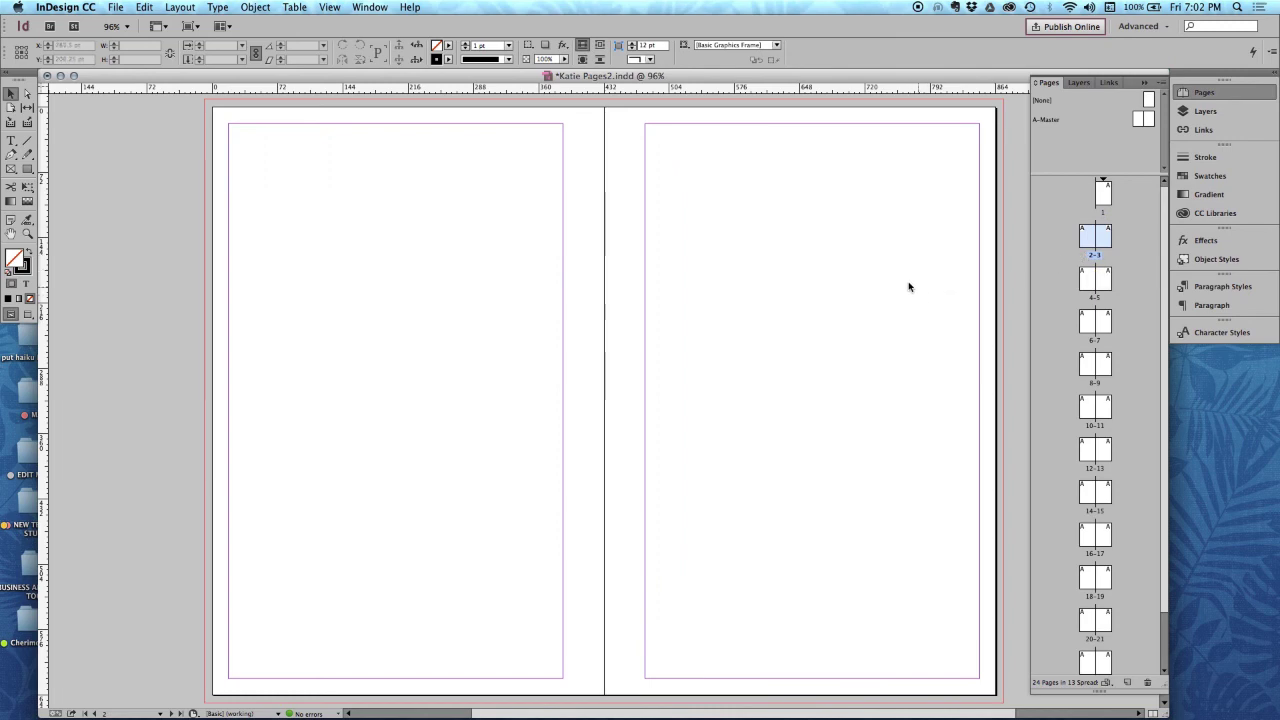